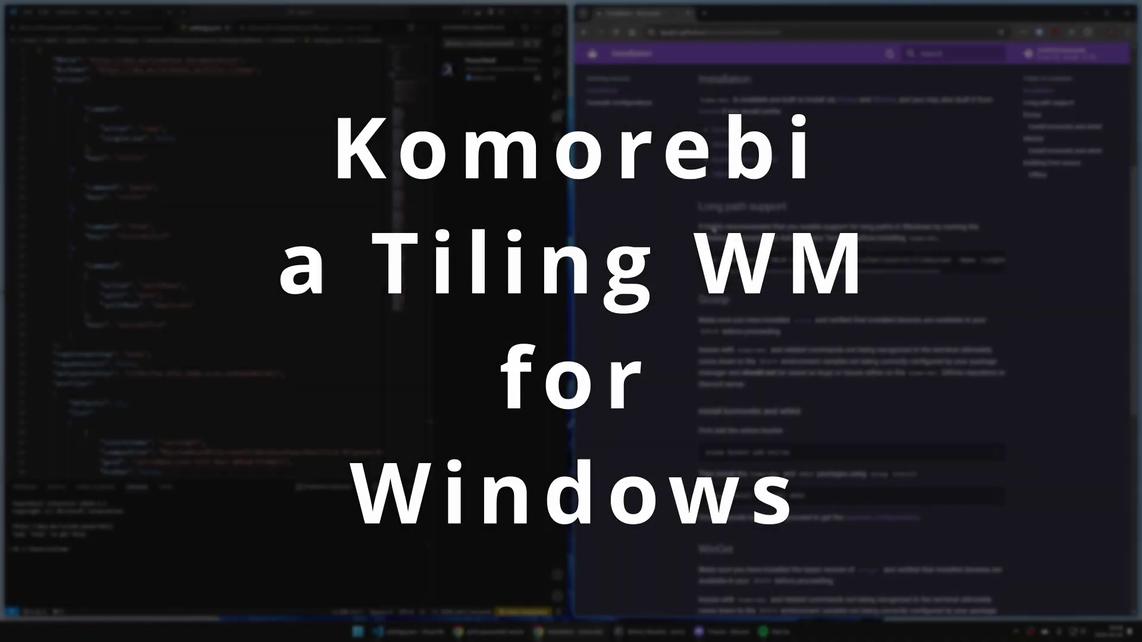
- Scroll the docs and switch to workspace 2 (Alt+2), where Spotify and Discord are tiled
scroll(682, 238, down, 5)
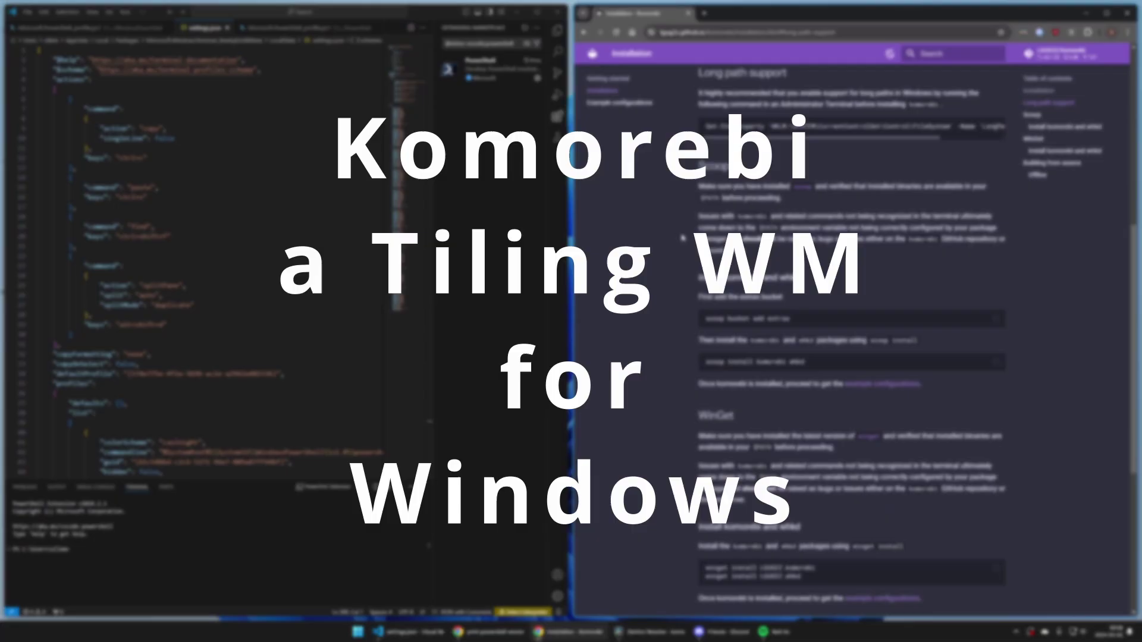
scroll(682, 238, down, 6)
key(alt+2)
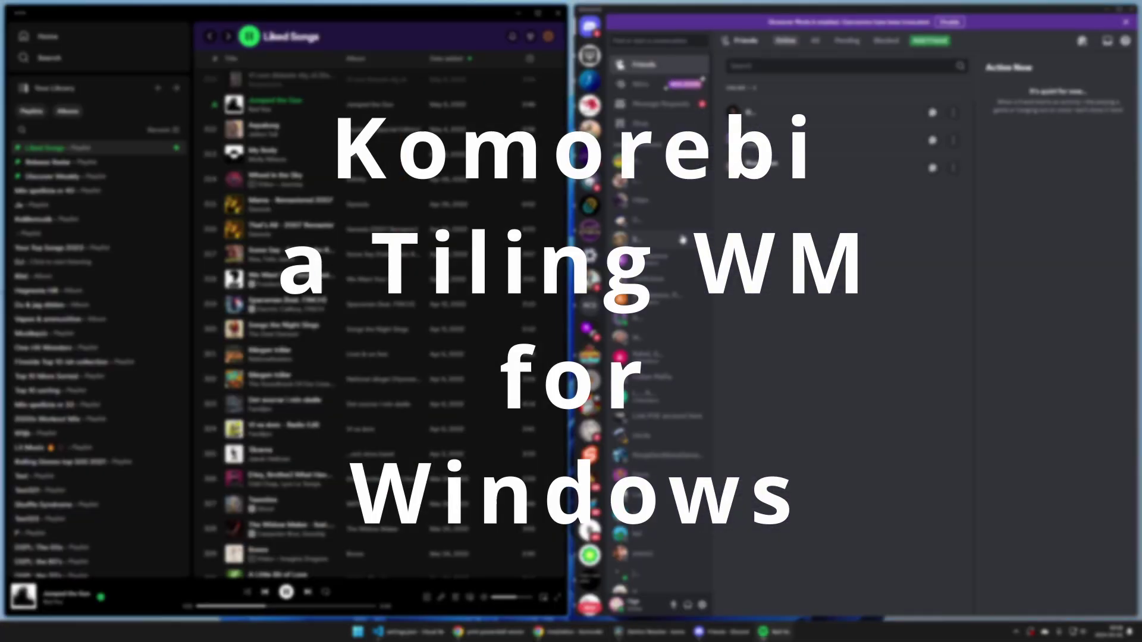
scroll(283, 348, down, 4)
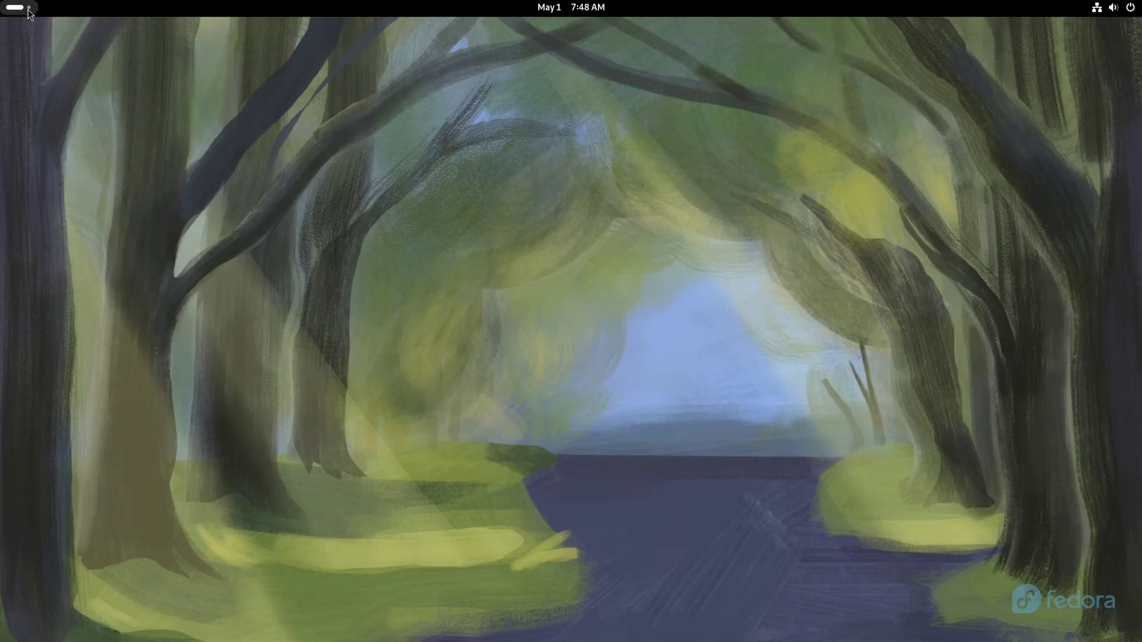
- Launch Firefox from the GNOME dash and drag its floating window around the Fedora Start page
key(super)
click(475, 606)
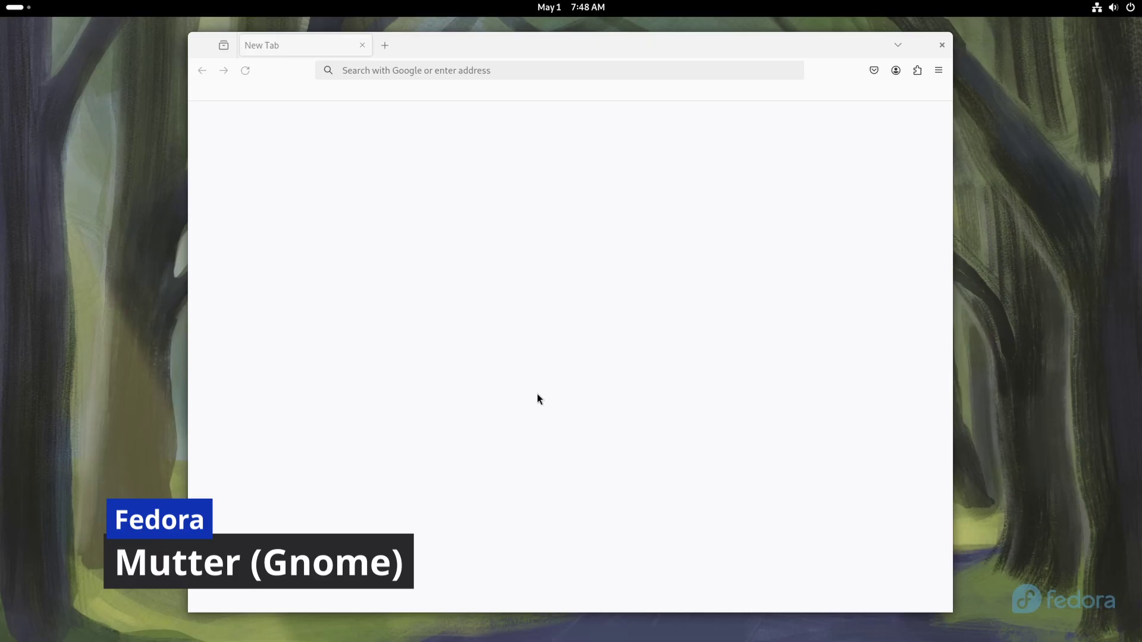
drag(580, 49, 637, 46)
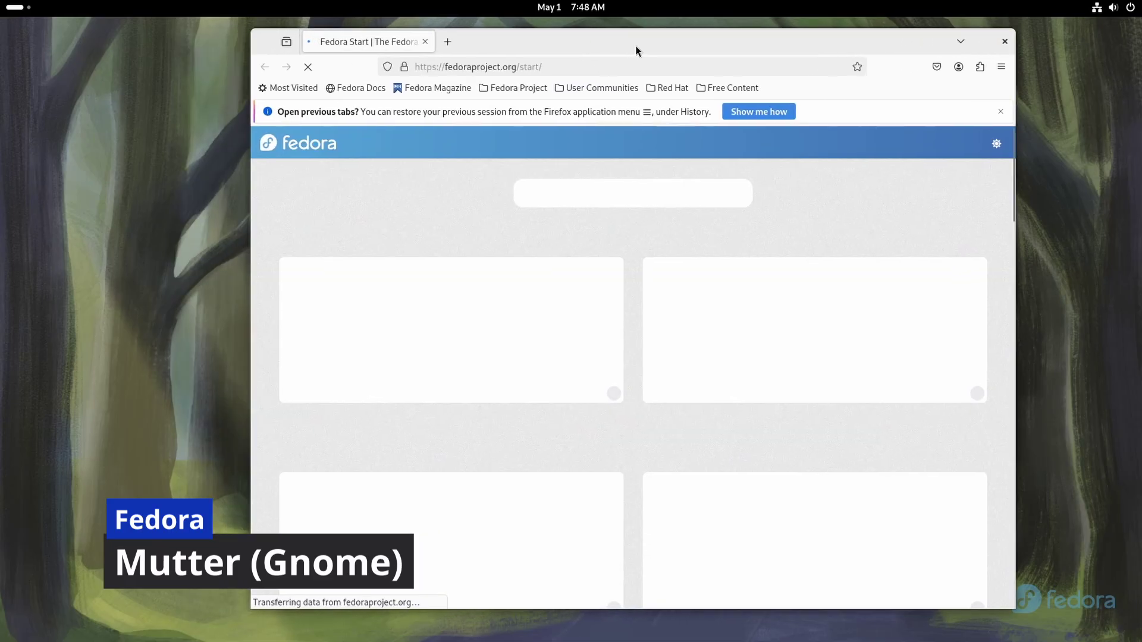
scroll(619, 243, down, 5)
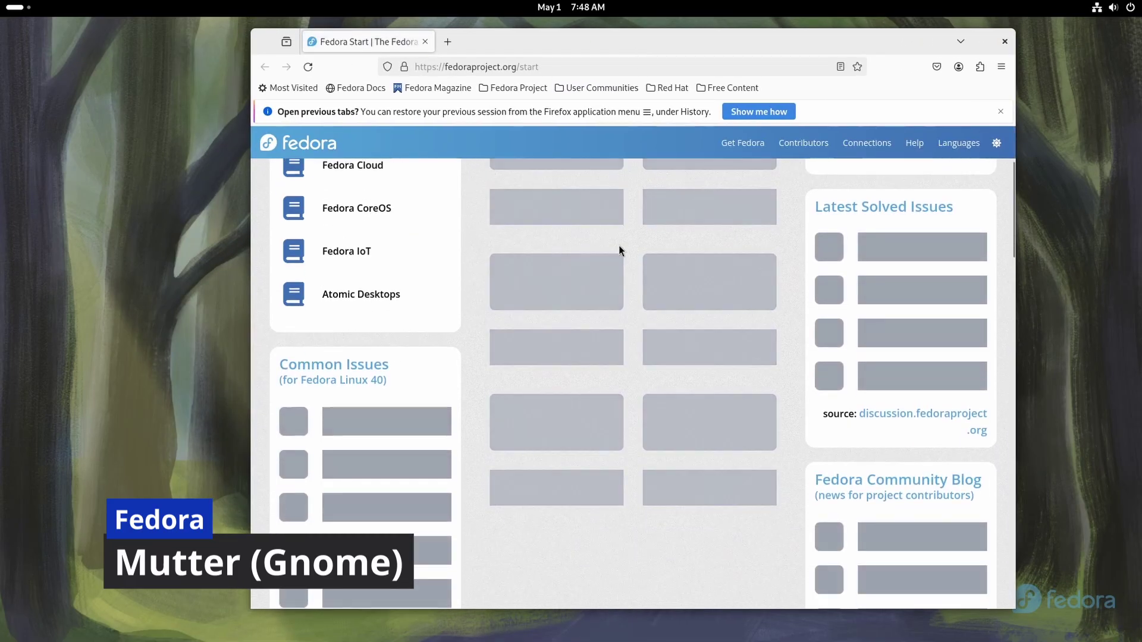
drag(624, 45, 496, 55)
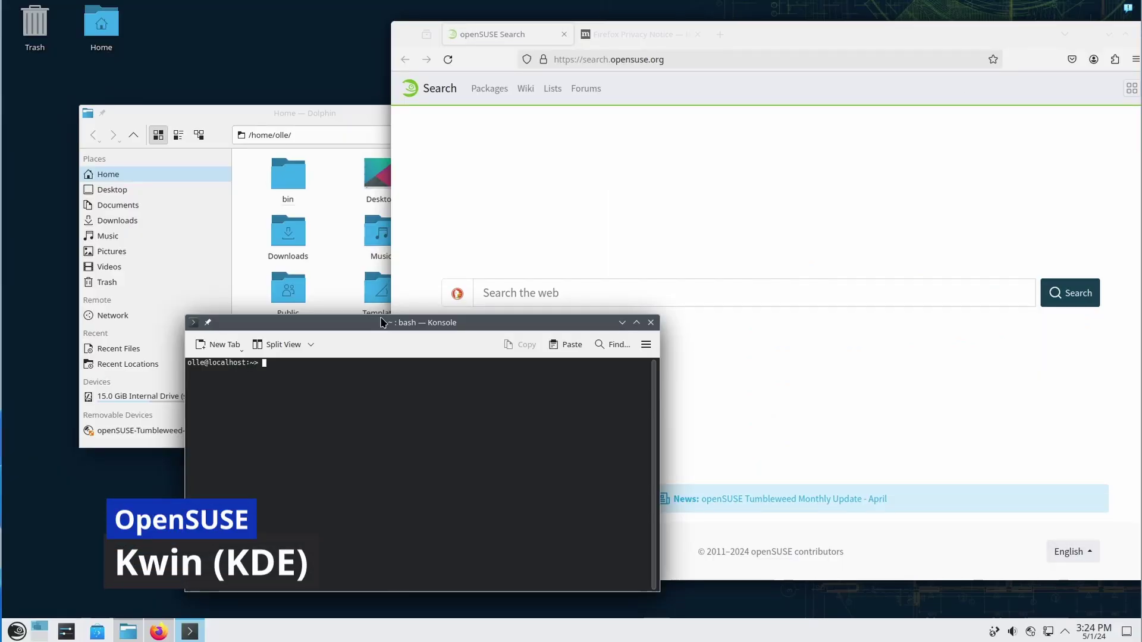
- Move Konsole up-left, raise Dolphin and Firefox, nudge Firefox, then bring Konsole to the front
drag(384, 322, 337, 312)
click(331, 114)
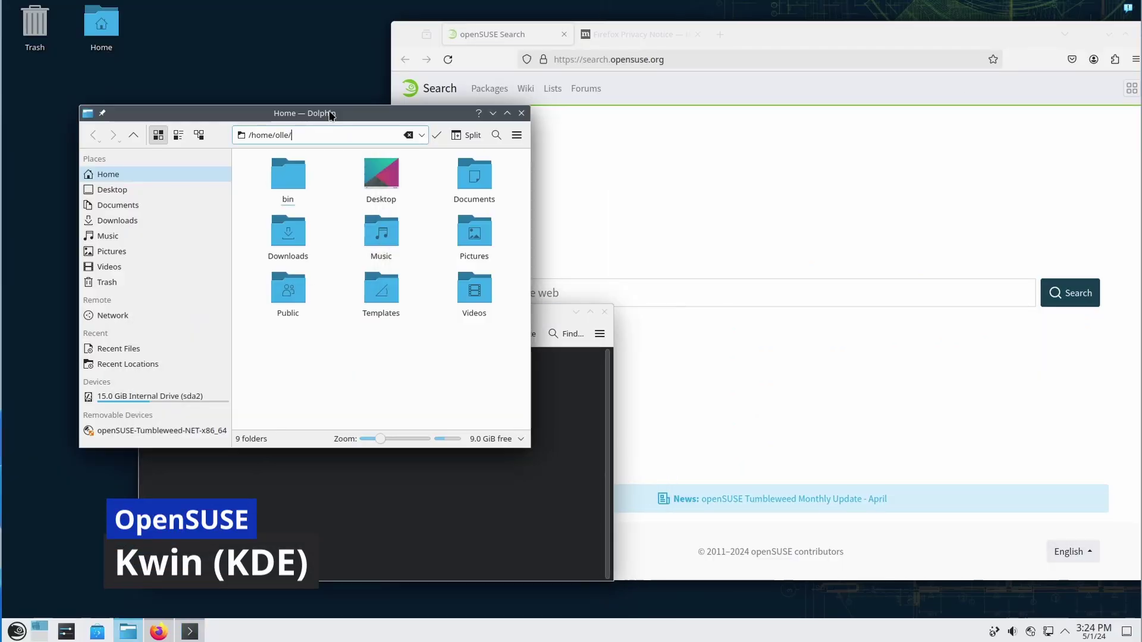
click(641, 165)
mouse_move(860, 16)
mouse_down()
mouse_move(834, 25)
mouse_move(839, 3)
mouse_move(851, 14)
mouse_up()
click(296, 486)
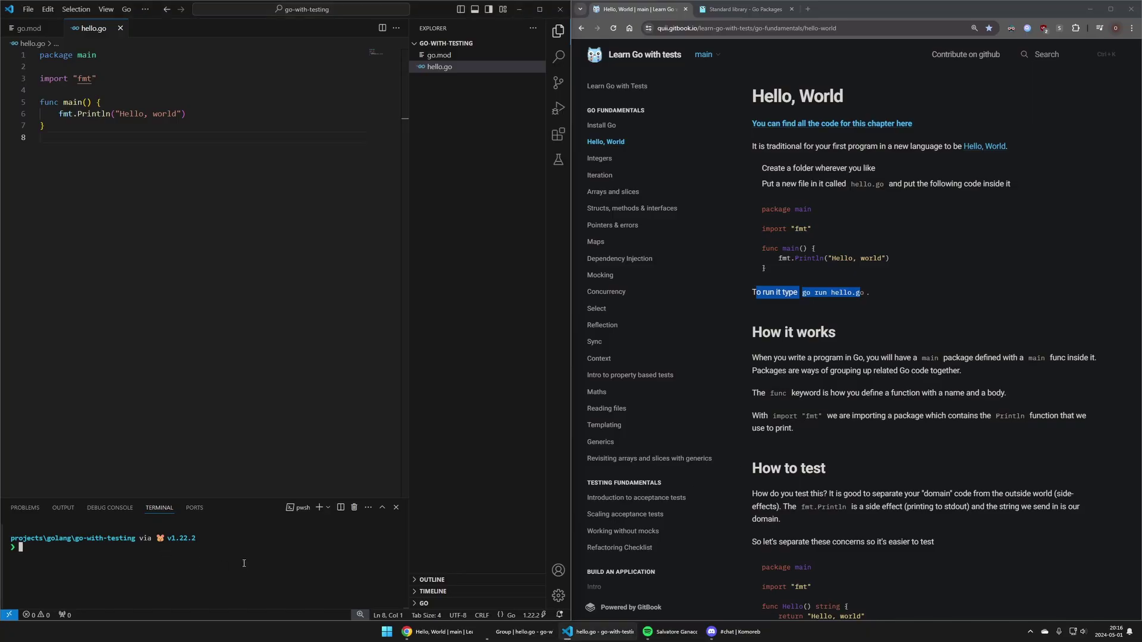
- Run go run .\hello.go to print Hello, world, then open a Discord DM and minimise Discord
text(go run .\hello.go)
key(Return)
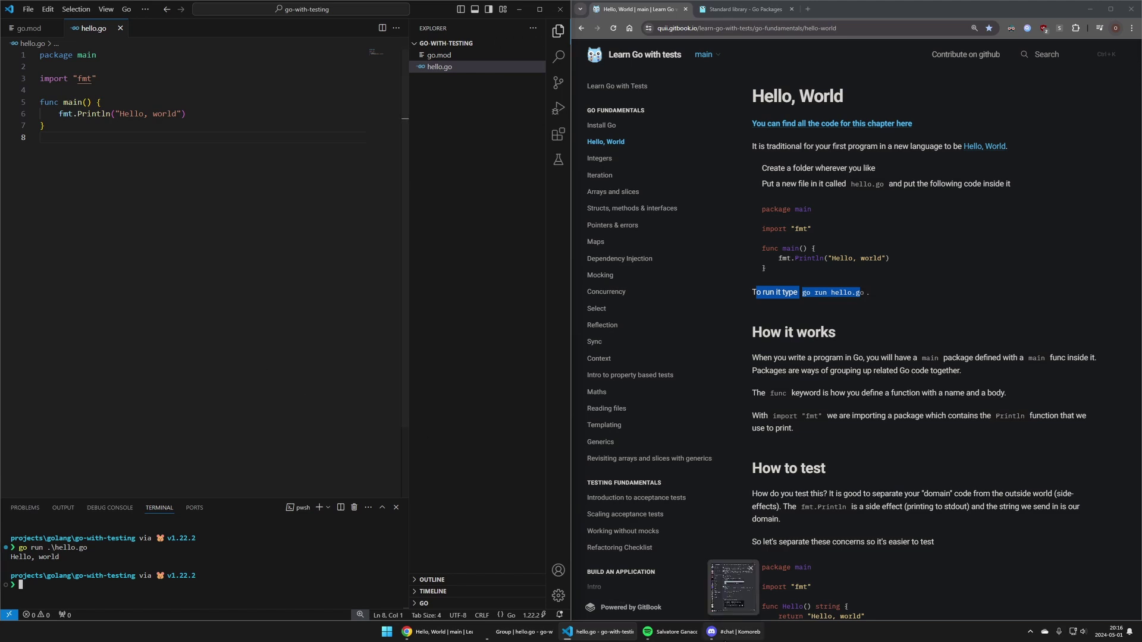
click(733, 632)
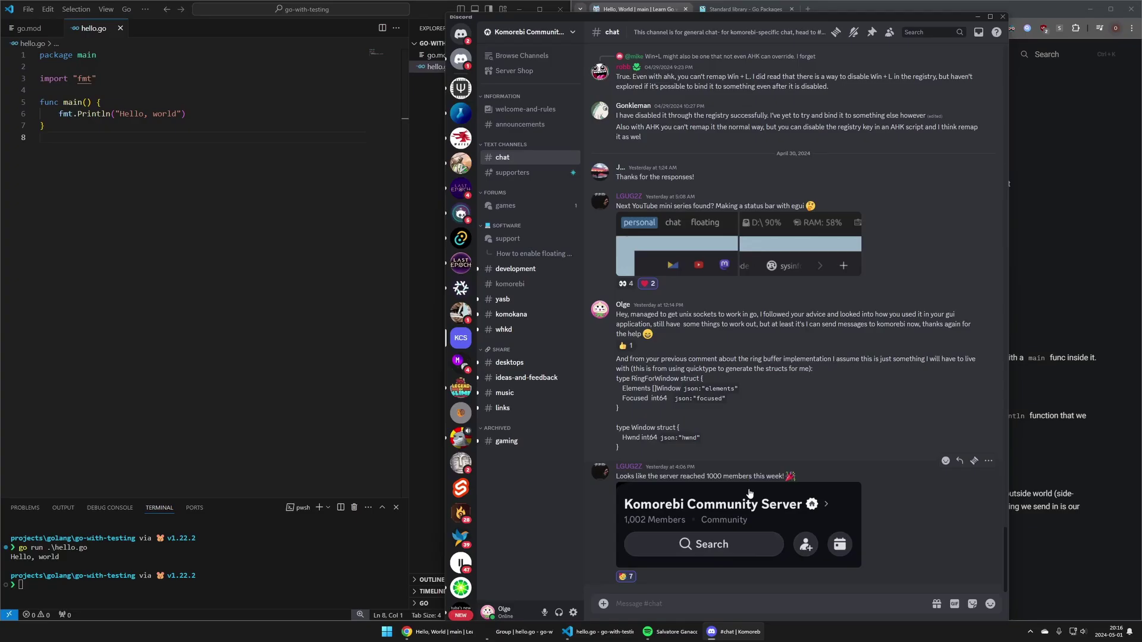
click(459, 65)
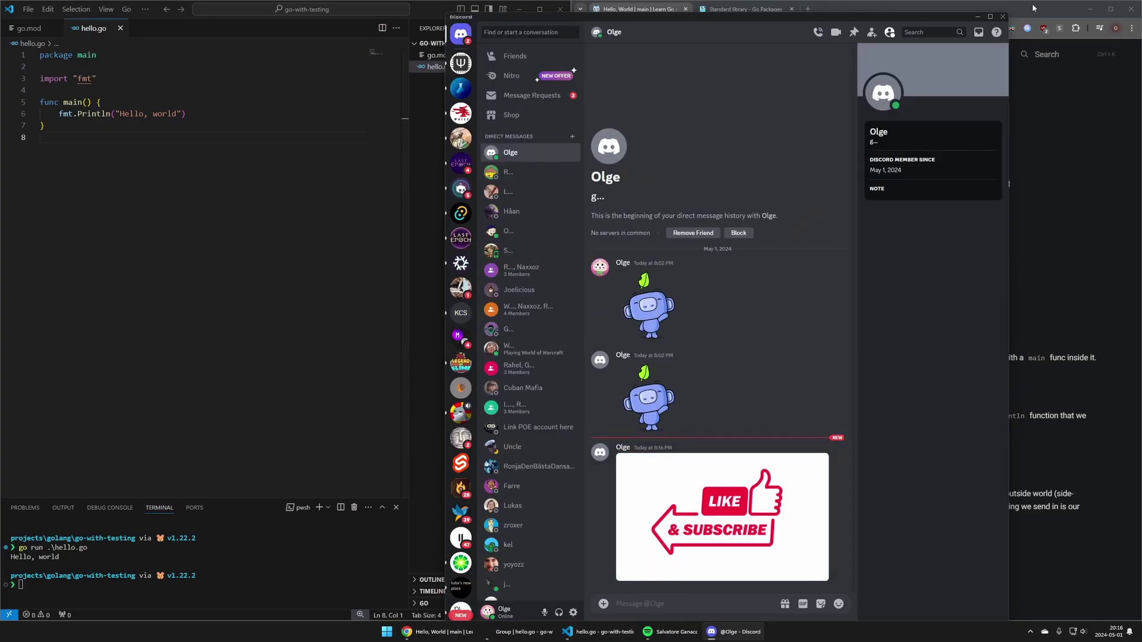
click(977, 16)
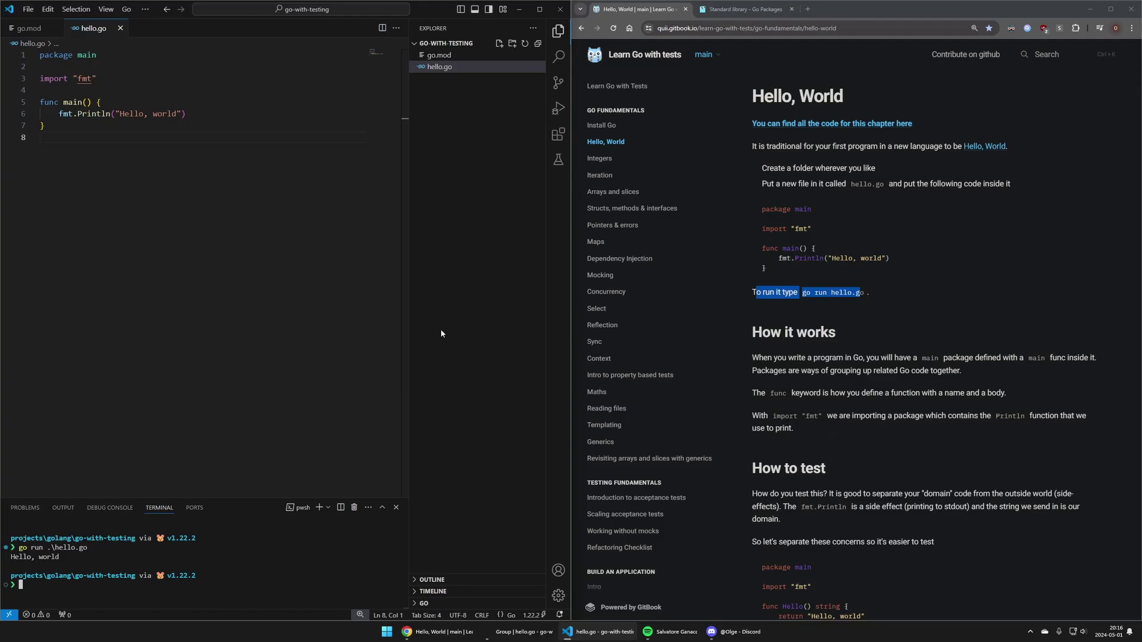
scroll(819, 318, down, 2)
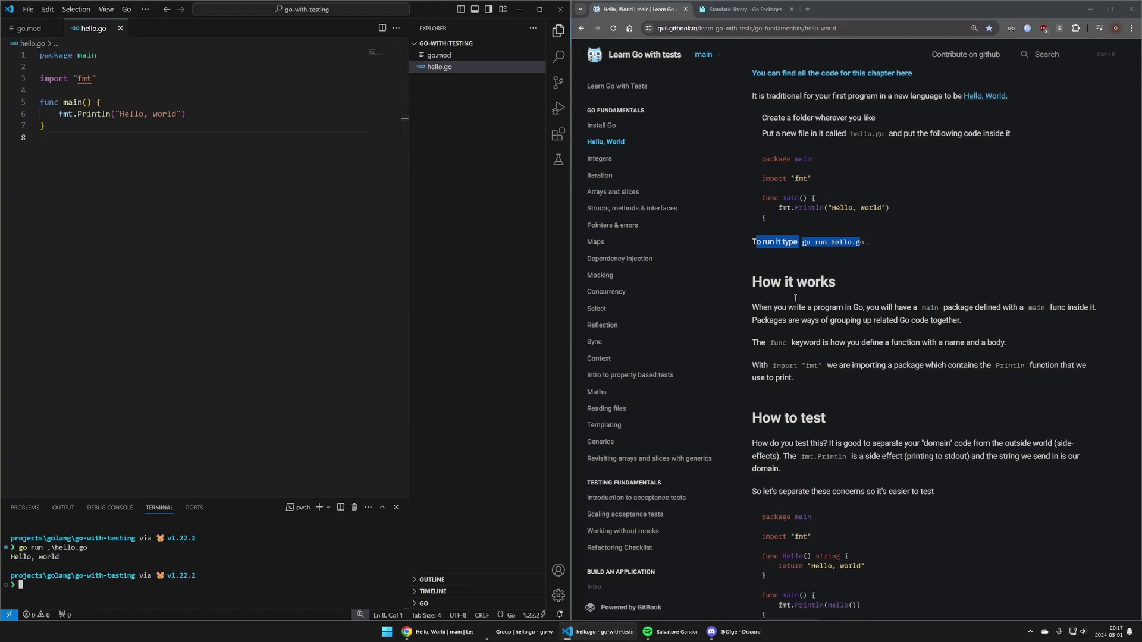
drag(759, 268, 806, 283)
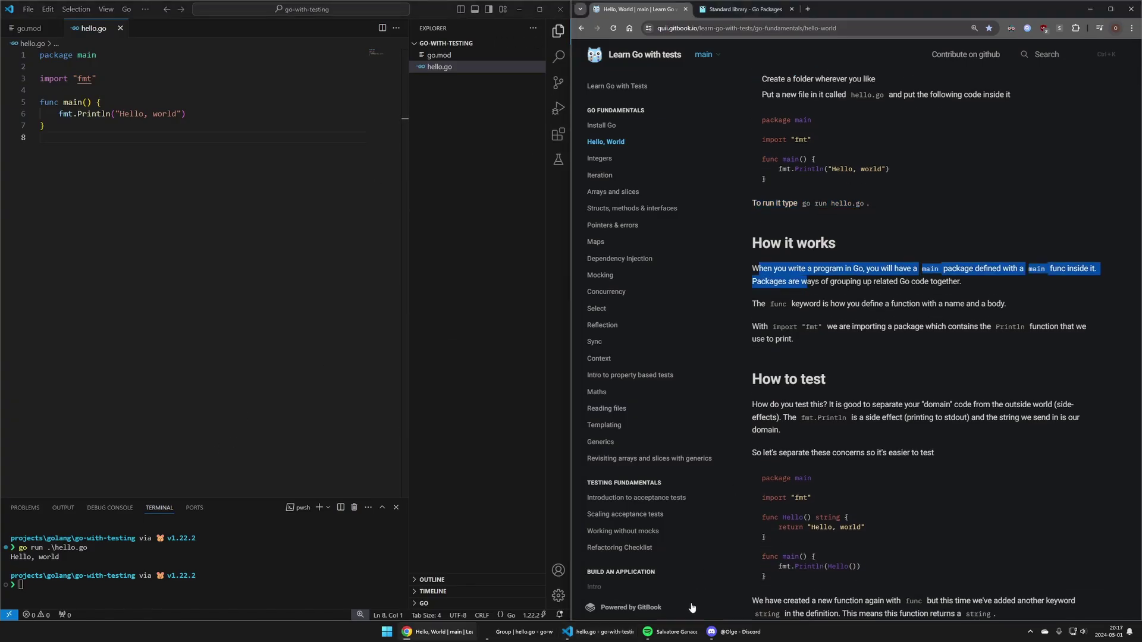
- Play Kill Of The Night from Spotify's Discover Weekly playlist, then minimise Spotify
click(670, 632)
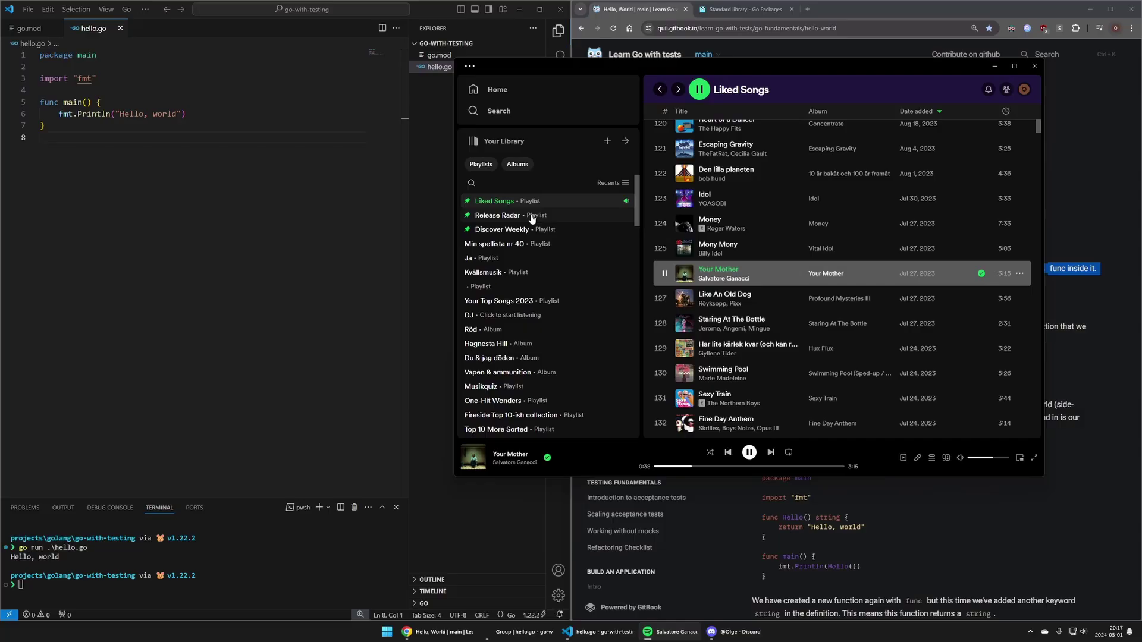
click(503, 230)
scroll(757, 210, down, 3)
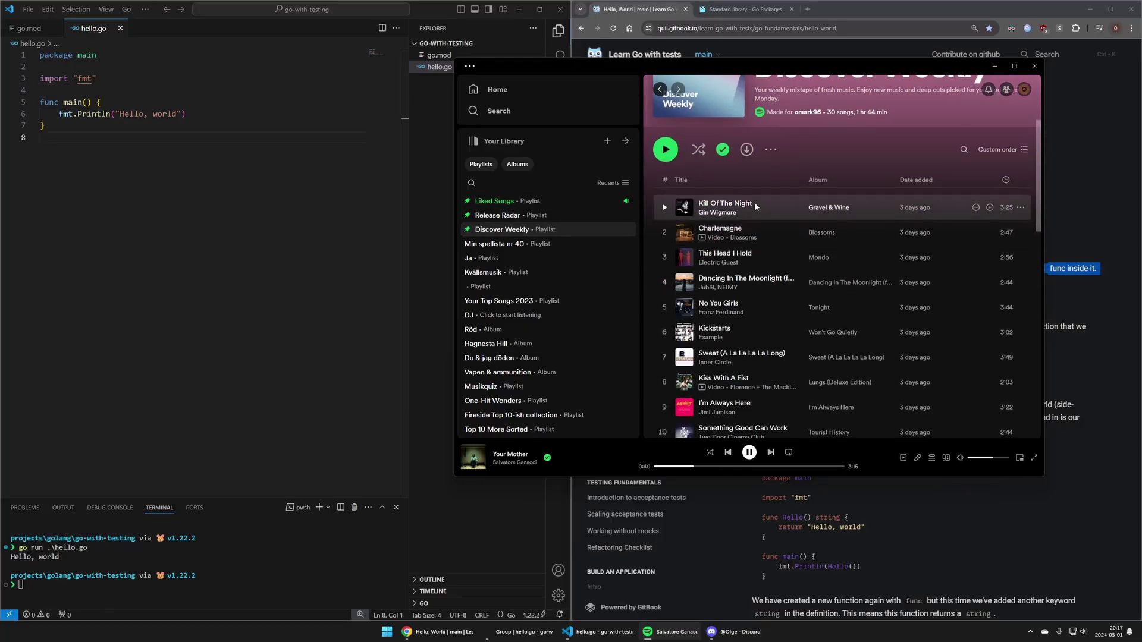
double_click(757, 210)
click(995, 66)
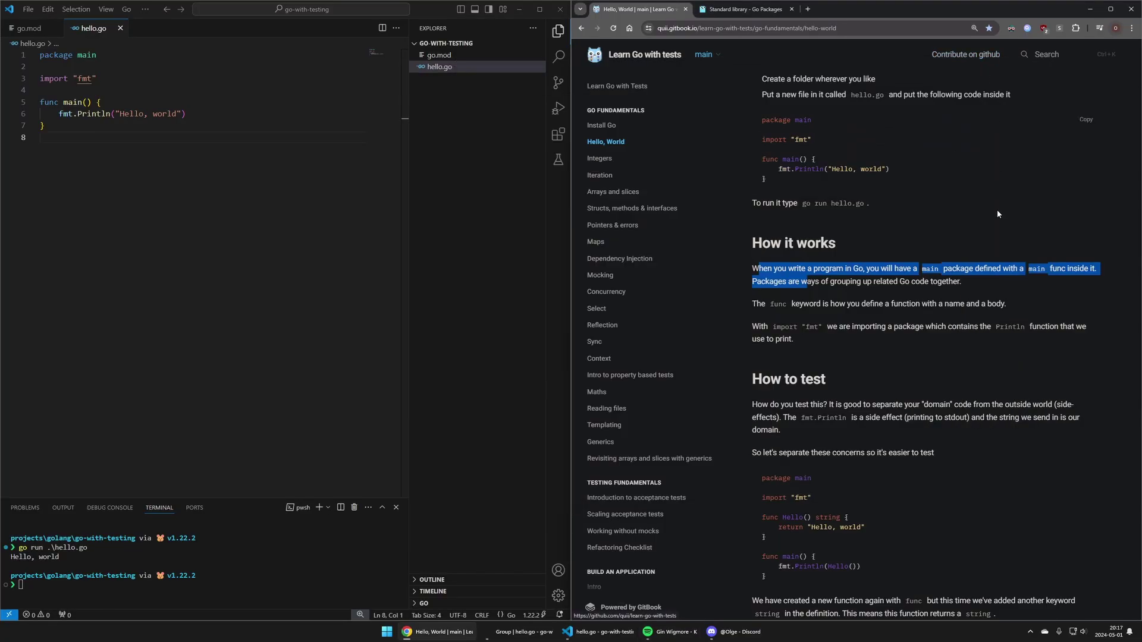
- Highlight the phrase explaining the func keyword on the Go tutorial page
scroll(882, 226, down, 1)
drag(758, 260, 928, 260)
click(900, 277)
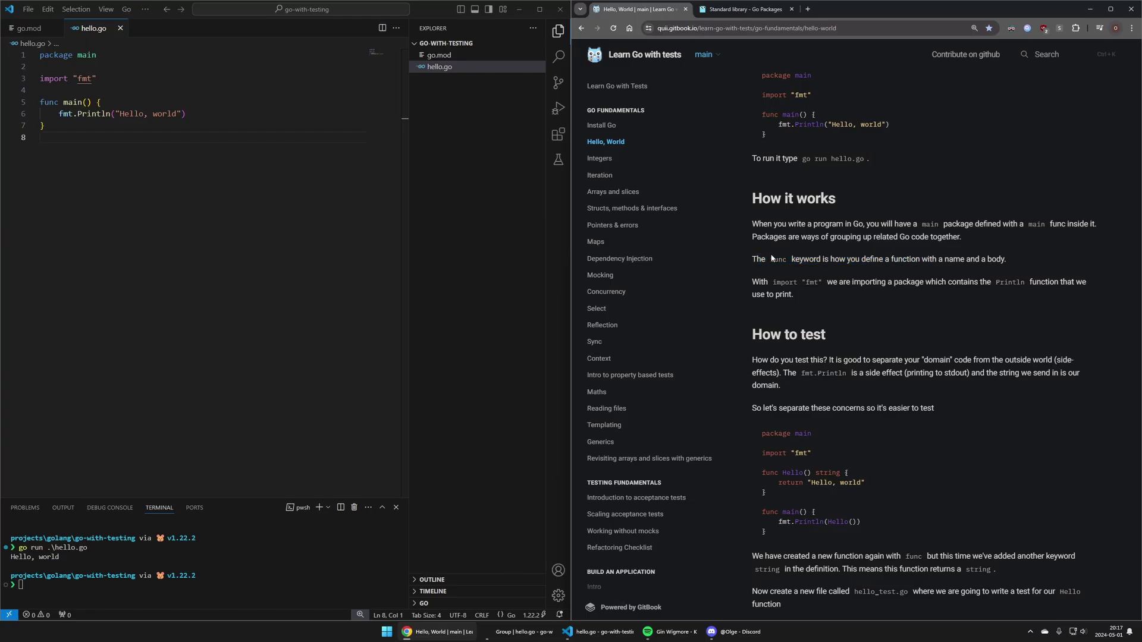
drag(768, 260, 881, 260)
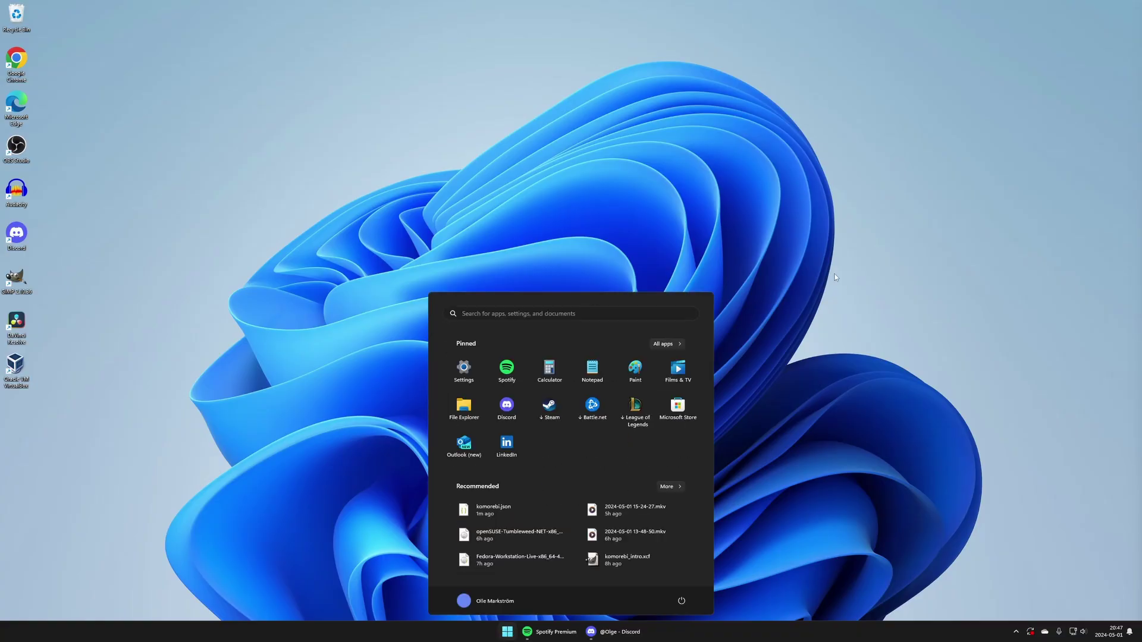
- Launch Notepad and Spotify from Start search so Komorebi tiles them
text(note)
key(Return)
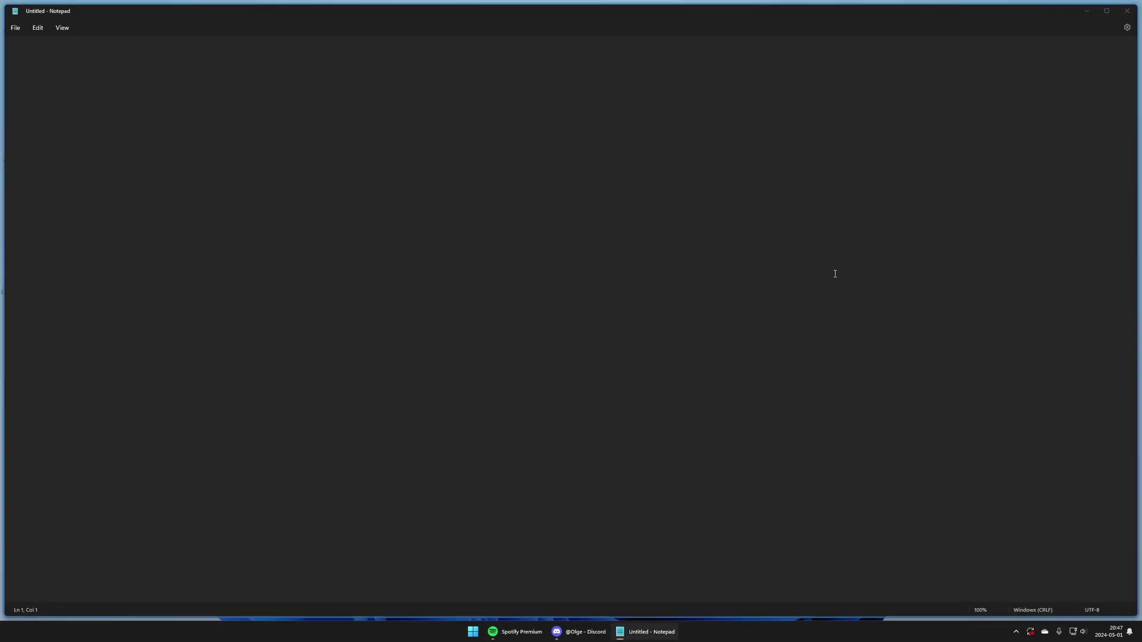
key(super)
text(spotify)
key(Return)
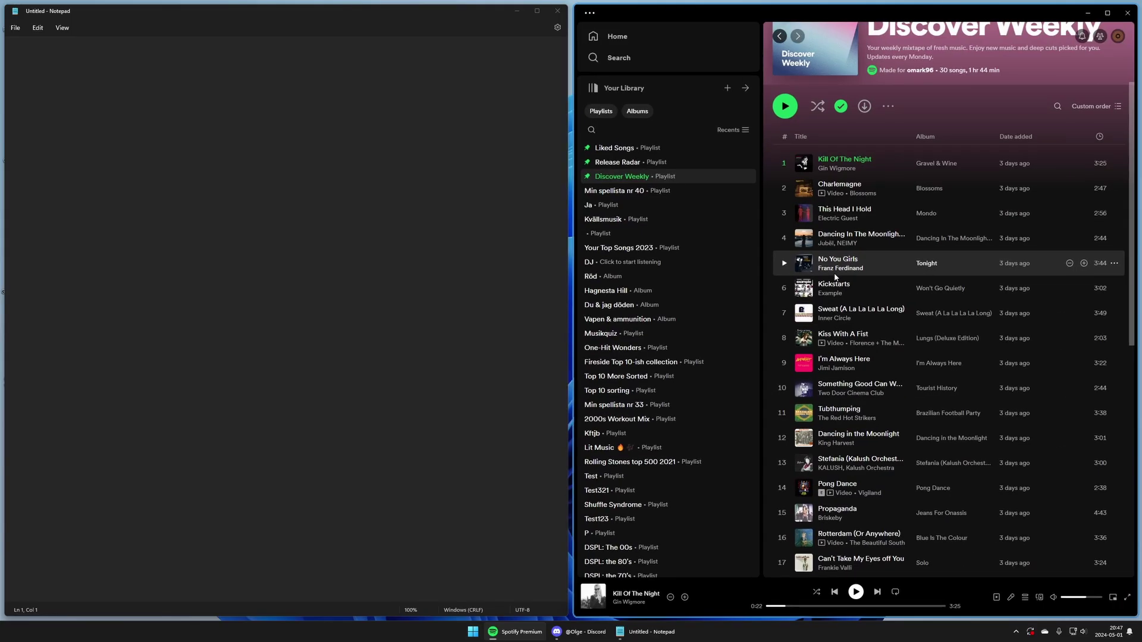
- Launch PowerShell, then close Spotify so PowerShell fills the right half beside Notepad
key(super)
text(powershell)
key(Return)
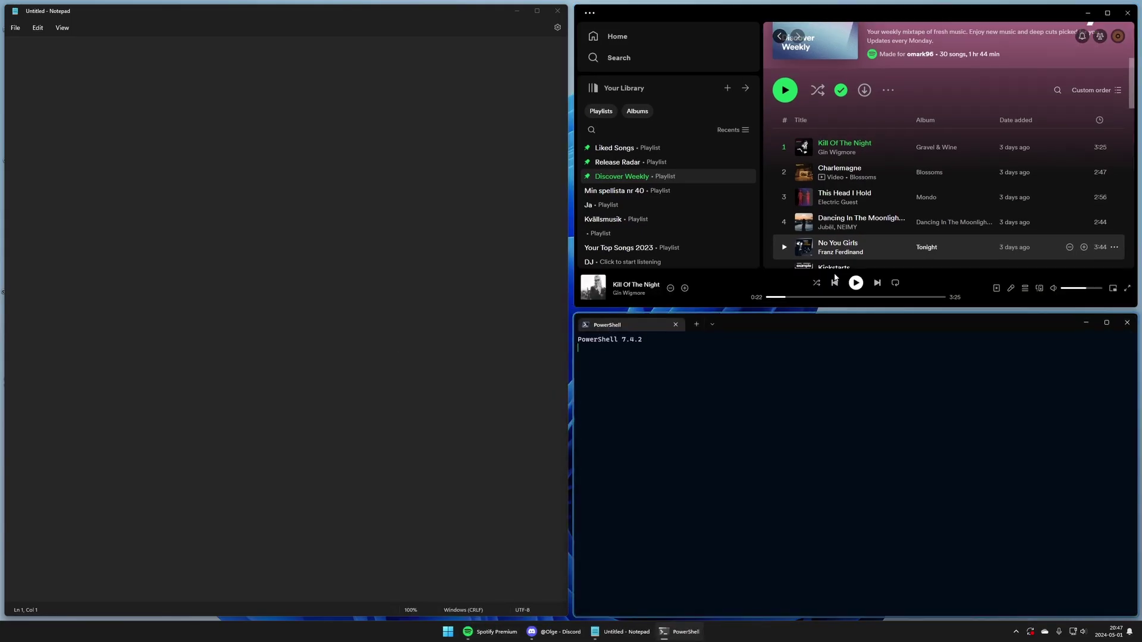
click(1128, 13)
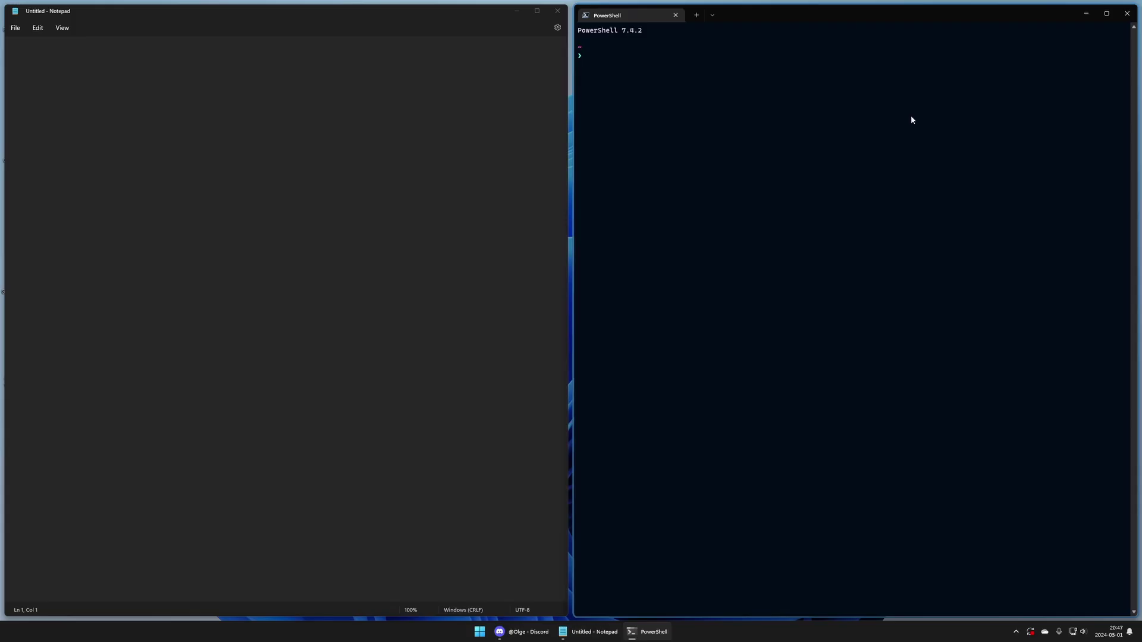
key(super)
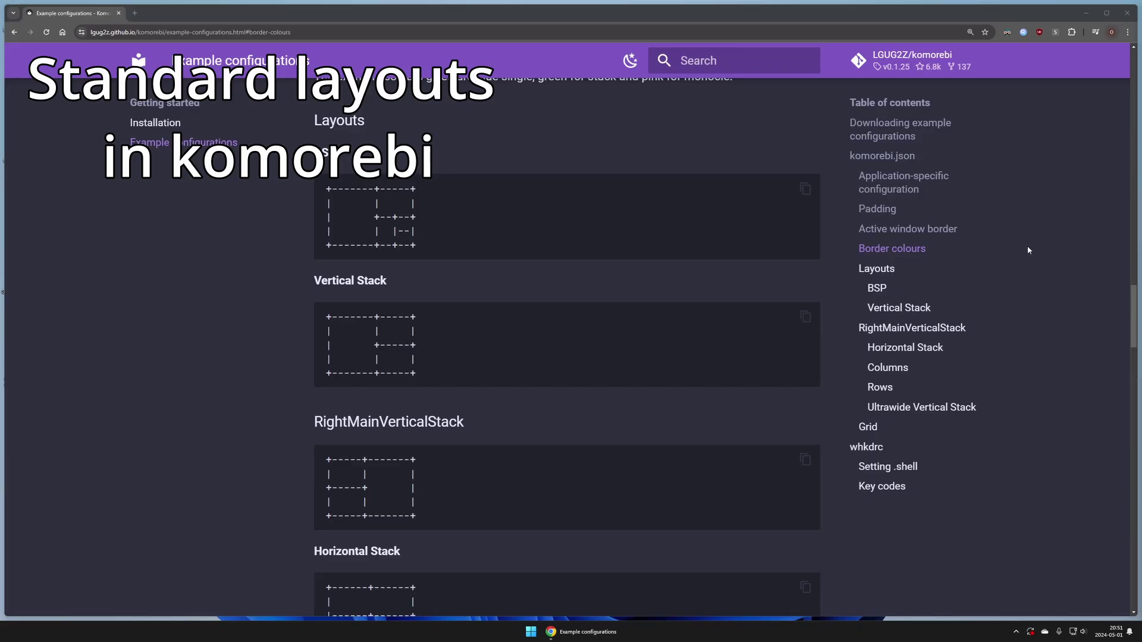
- Scroll the komorebi docs from BSP past Columns, Rows and Ultrawide Vertical Stack to Grid
scroll(1028, 250, down, 1)
scroll(1038, 249, down, 1)
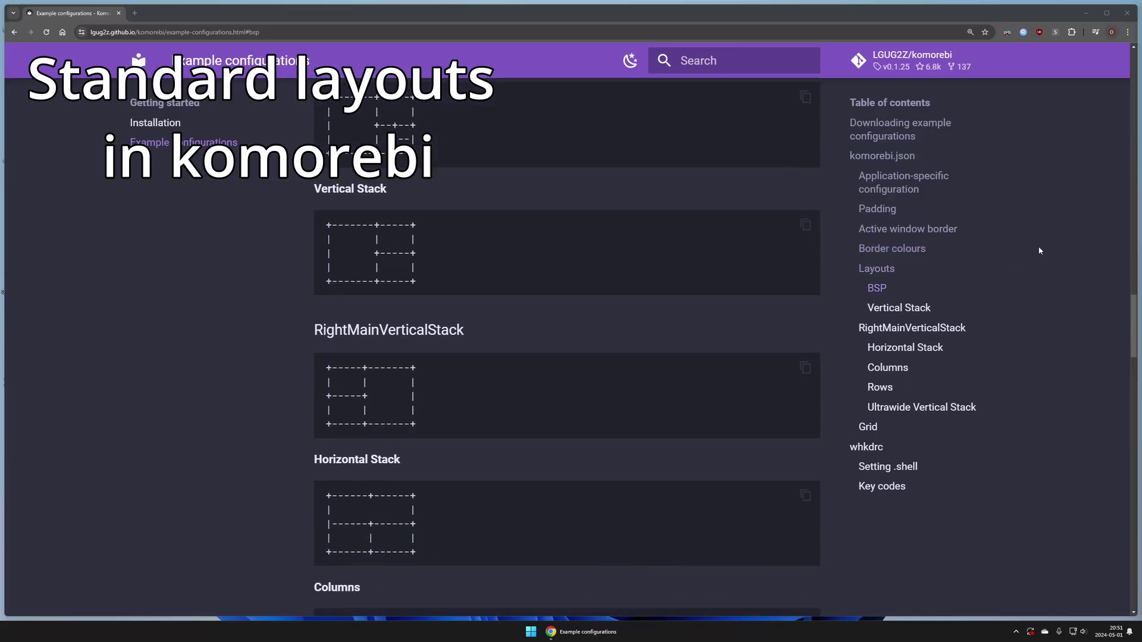
scroll(1040, 251, down, 3)
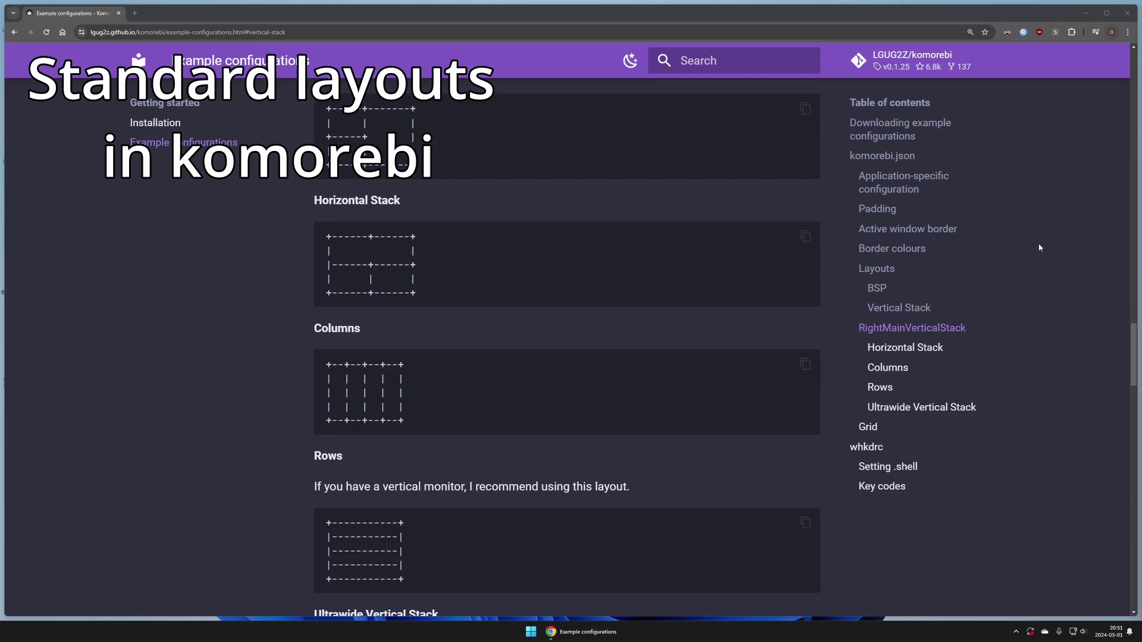
scroll(1040, 248, down, 2)
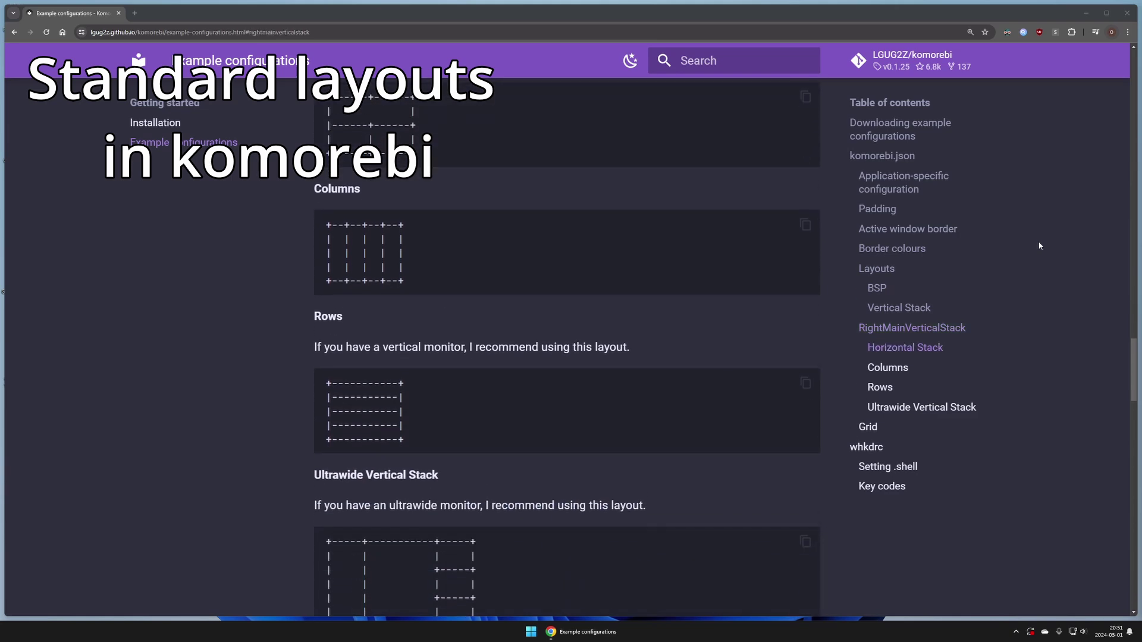
scroll(1039, 246, down, 3)
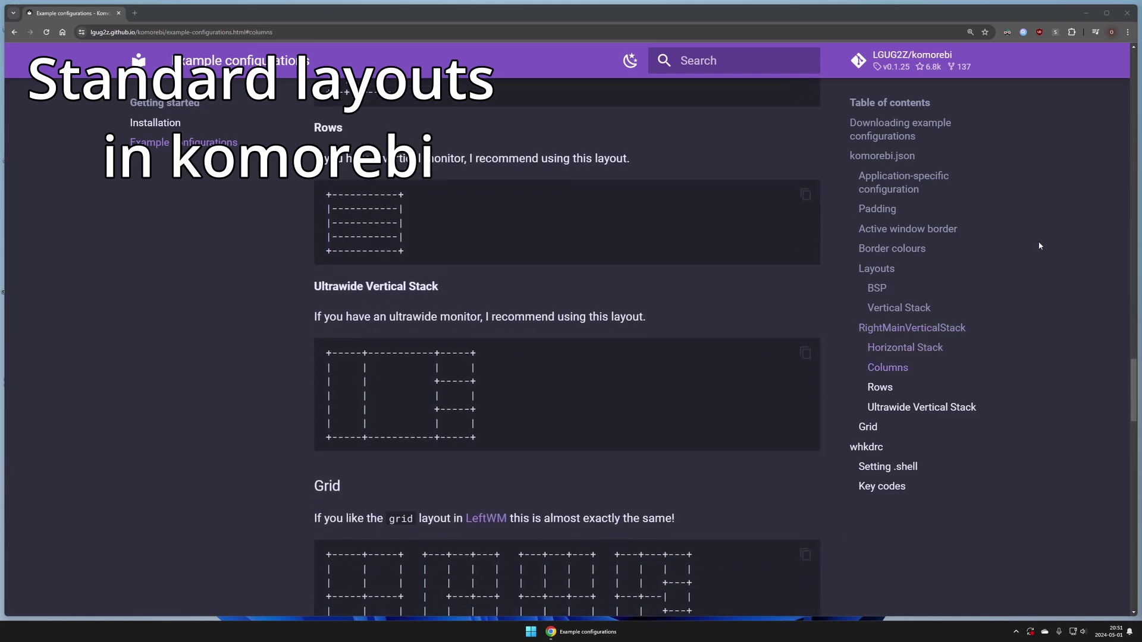
scroll(1040, 246, down, 3)
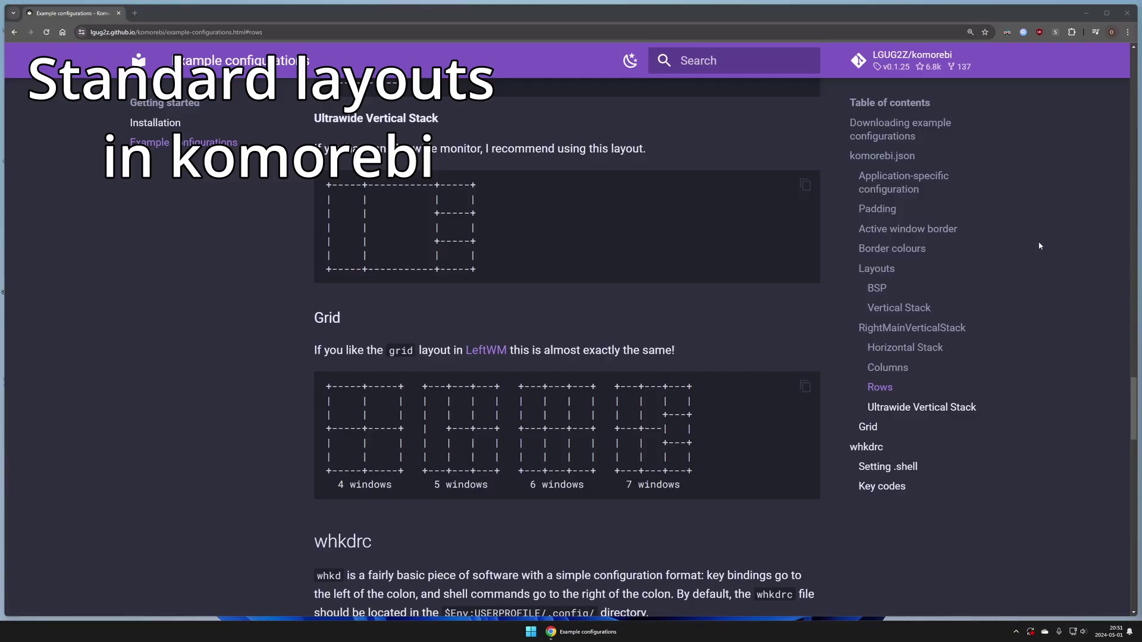
scroll(1040, 246, down, 1)
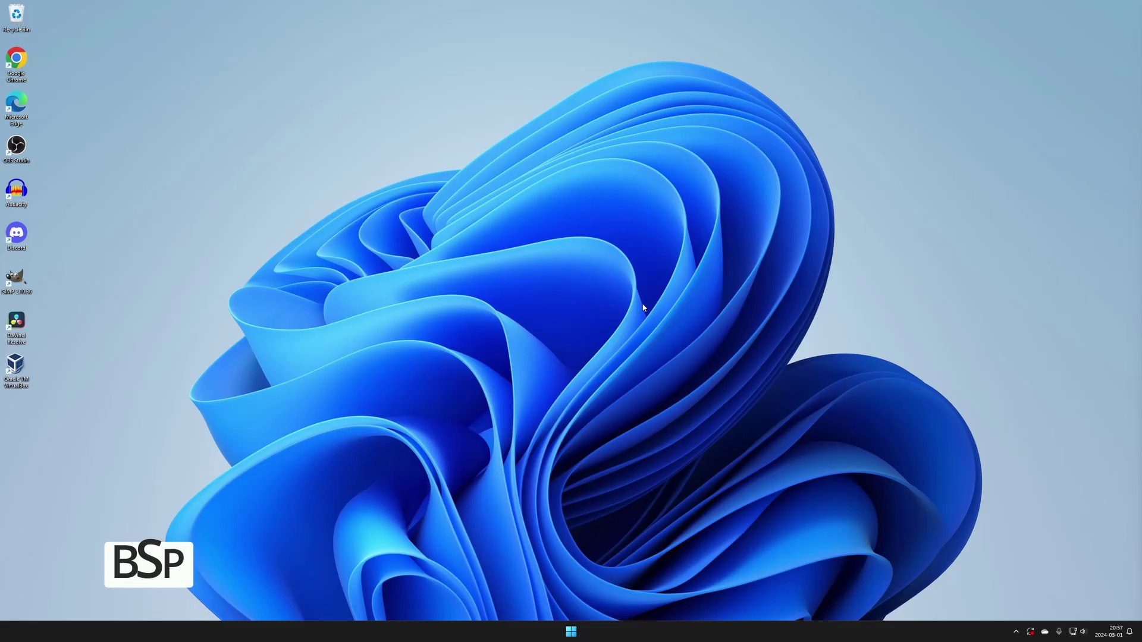
- Launch Windows Terminal and a Notepad so Komorebi tiles them side by side
key(super)
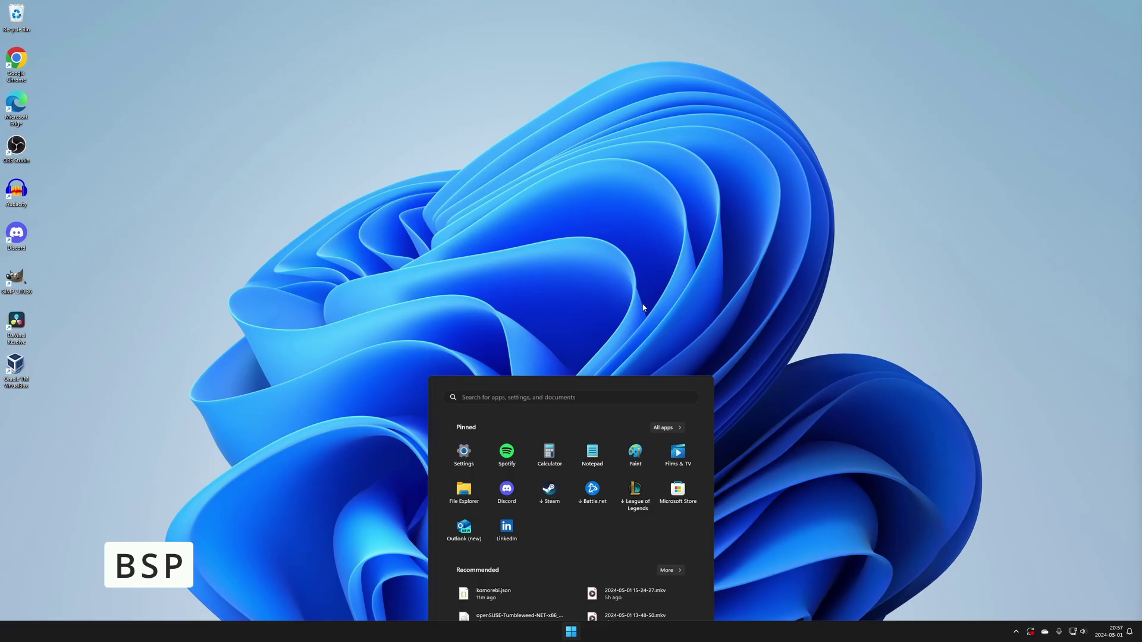
text(terminal)
key(Return)
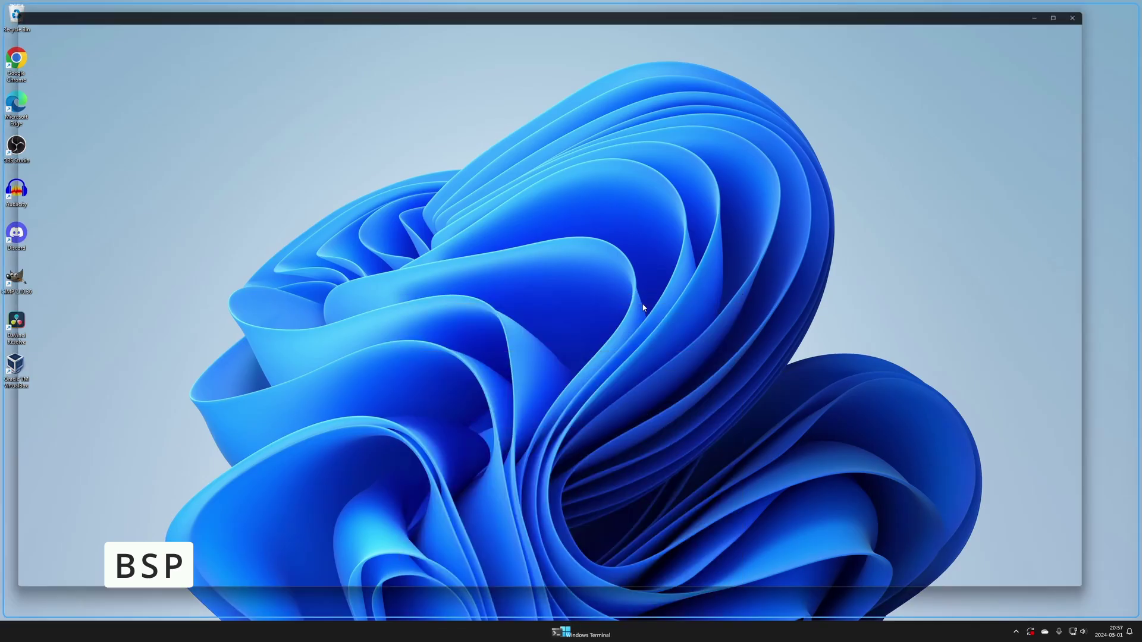
key(super)
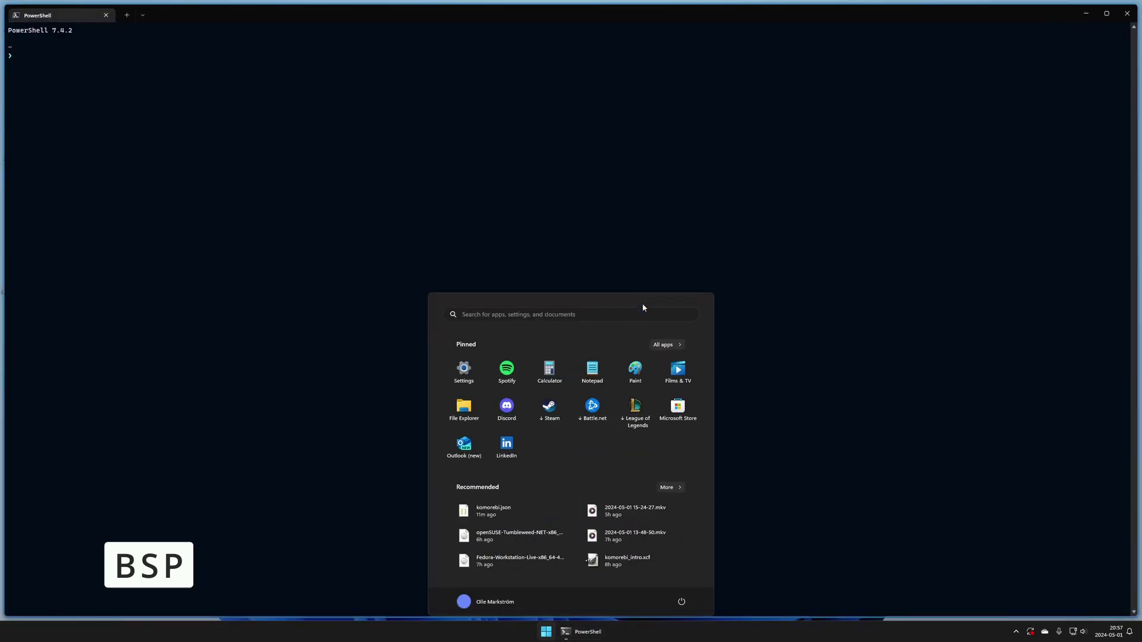
text(notepad)
key(Return)
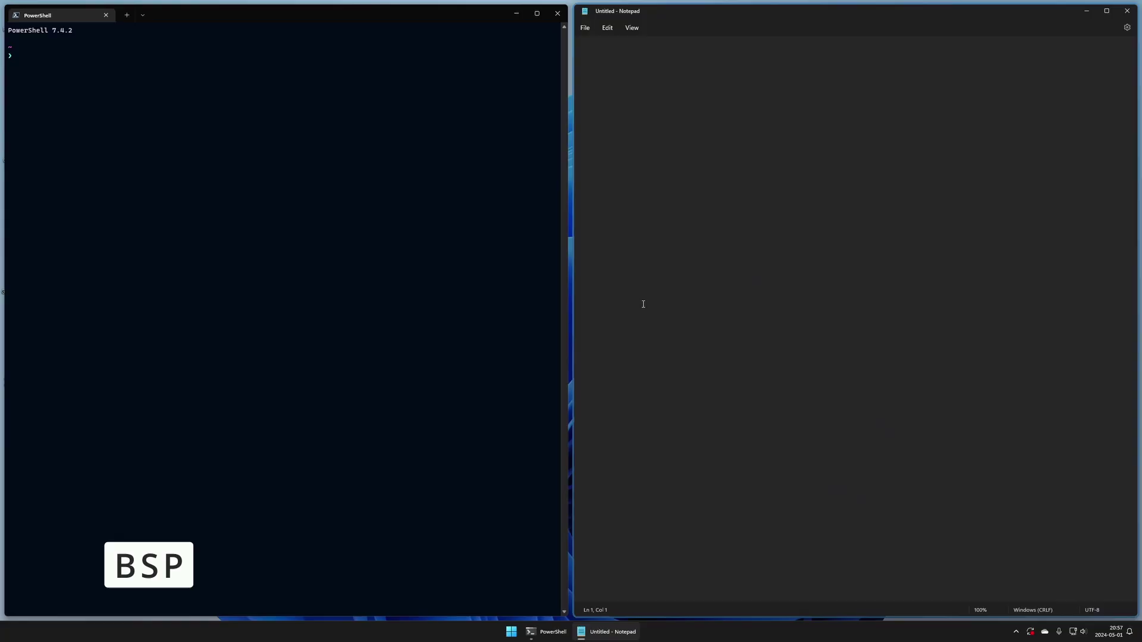
- Add two more Notepads, filling the right split and then the bottom-right tile
key(super)
text(notepad)
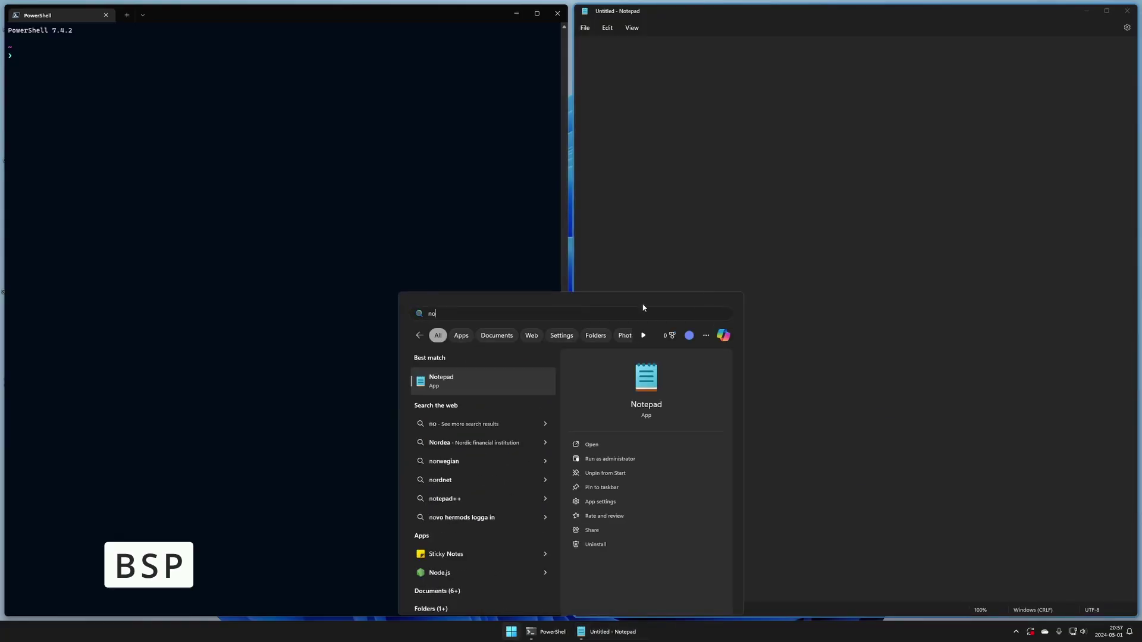
key(Return)
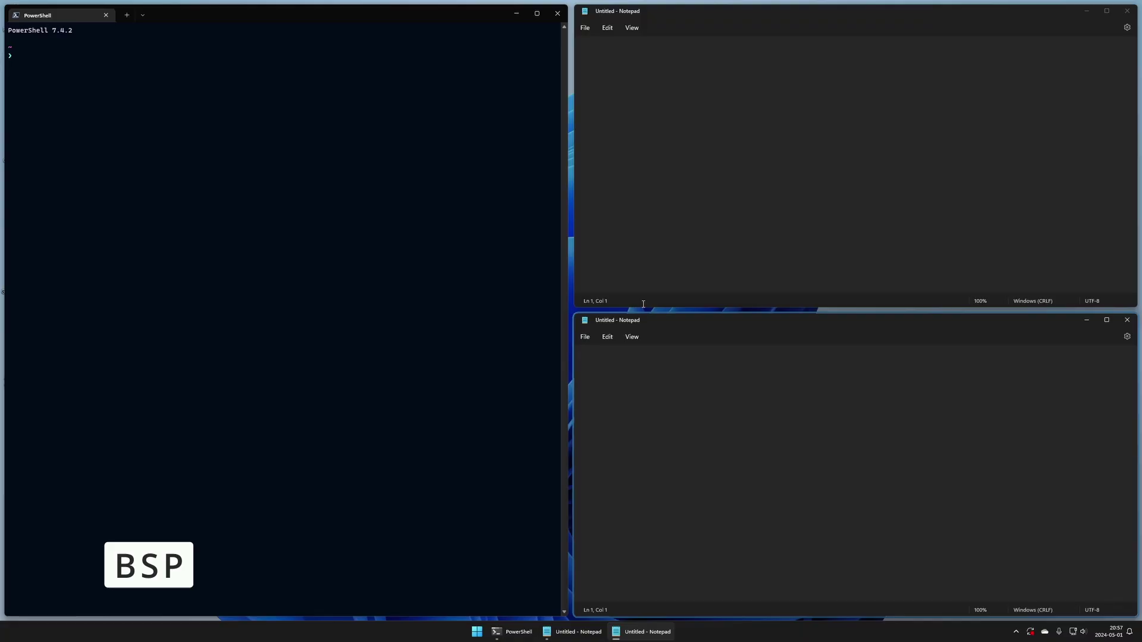
key(super)
text(note)
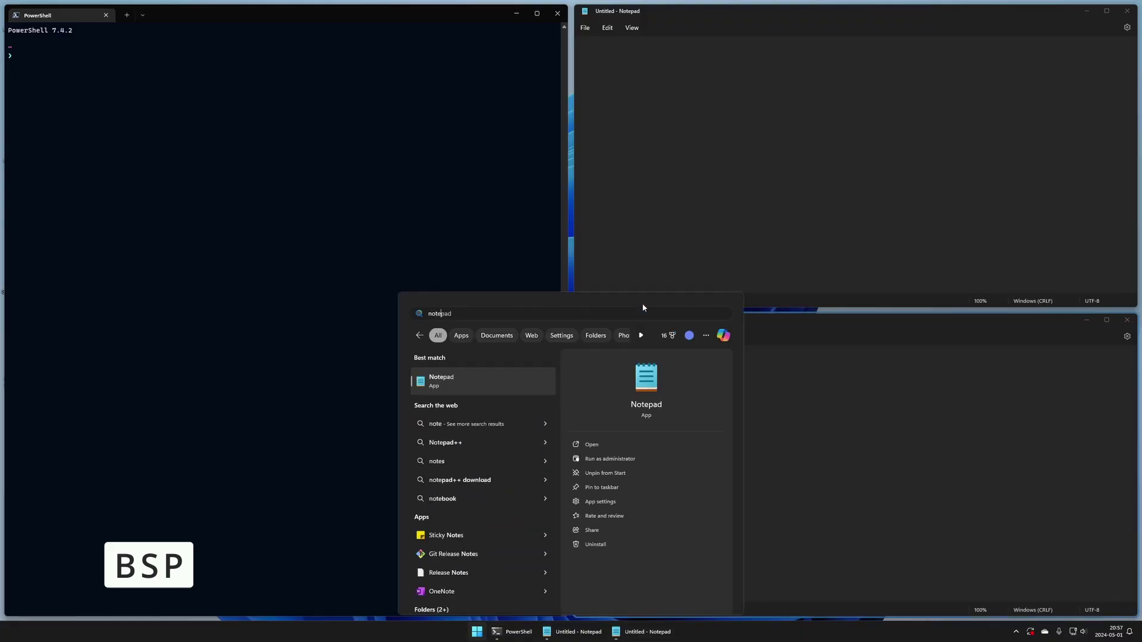
key(Return)
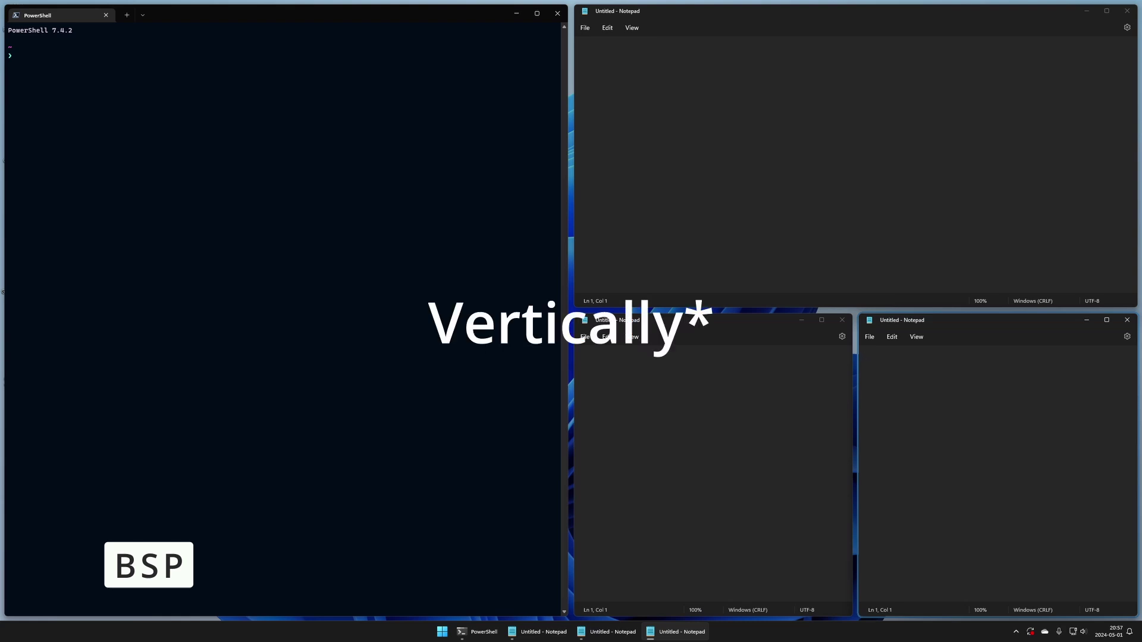
- Launch three more Notepads to continue the BSP spiral on the right
key(super)
text(note)
key(Return)
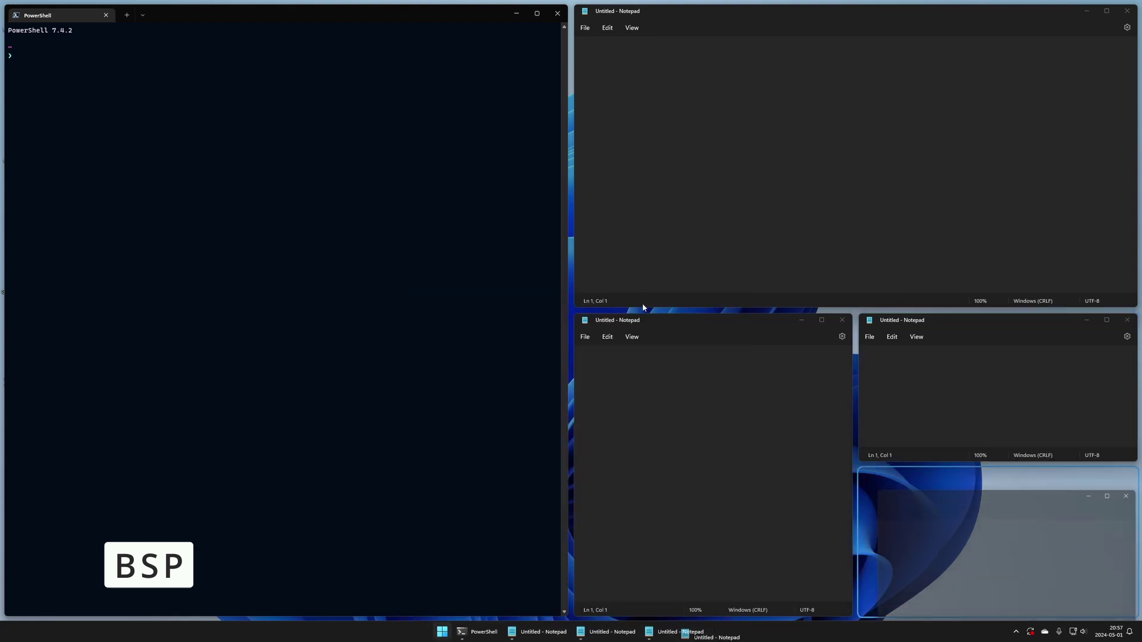
key(super)
text(note)
key(Return)
key(super)
text(note)
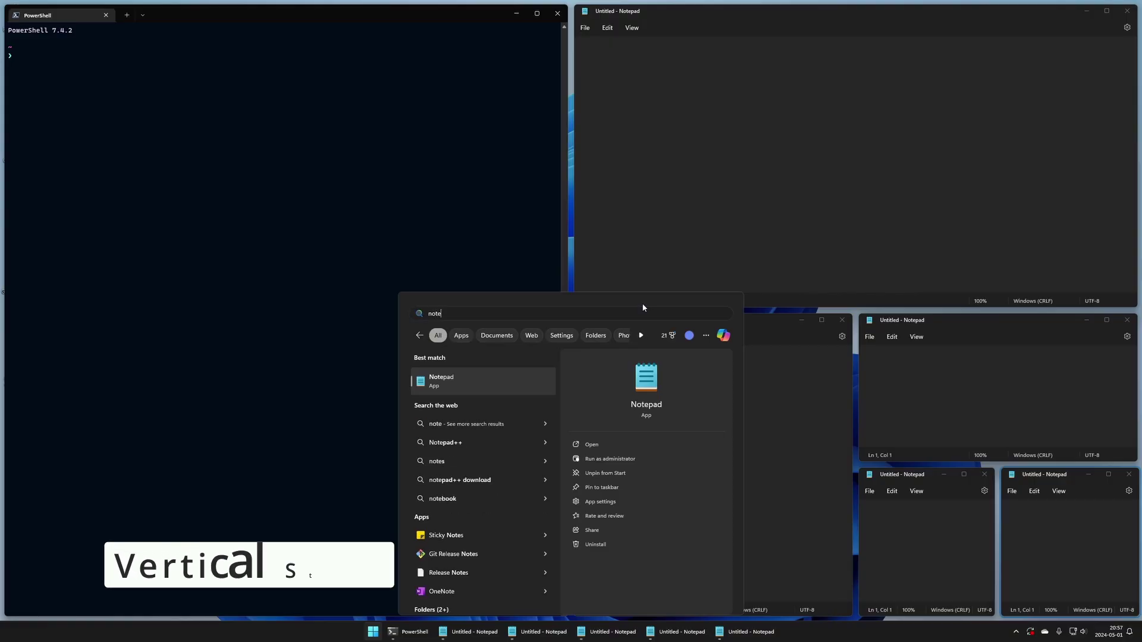
key(Return)
- Launch three Notepads: one fills the left, the others start the right column
key(super)
text(note)
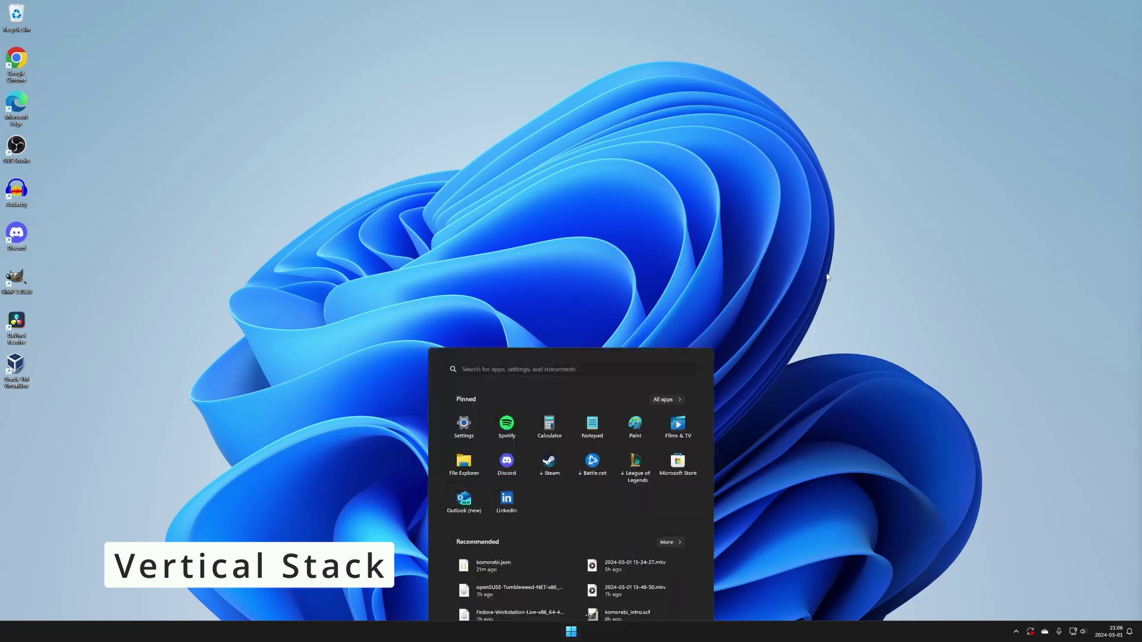
text(note)
key(Return)
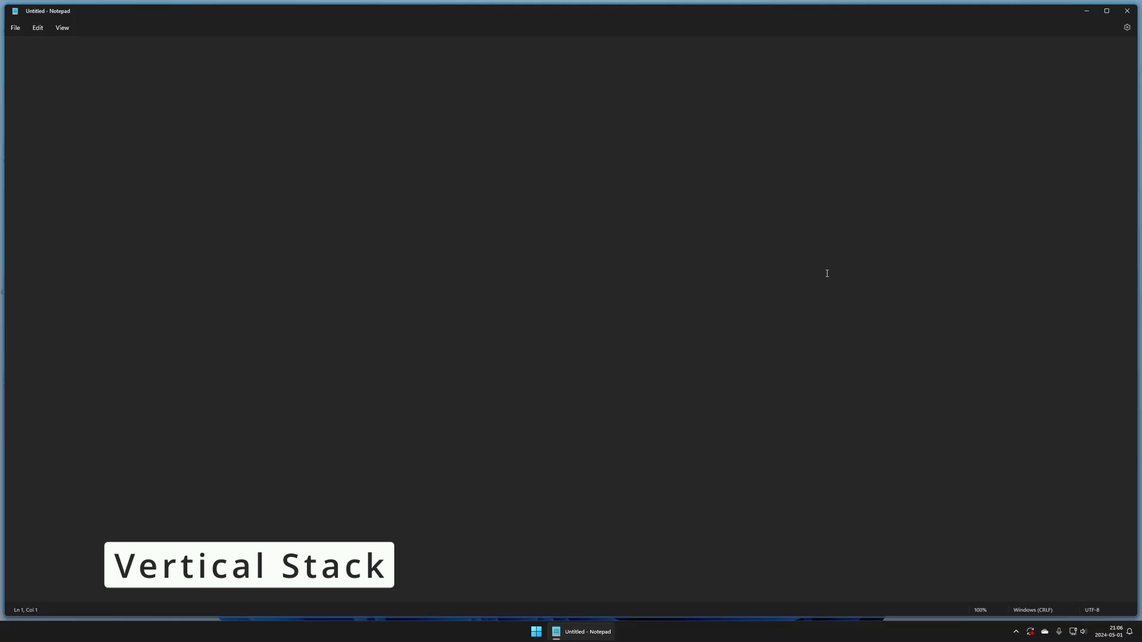
key(super)
text(note)
key(Return)
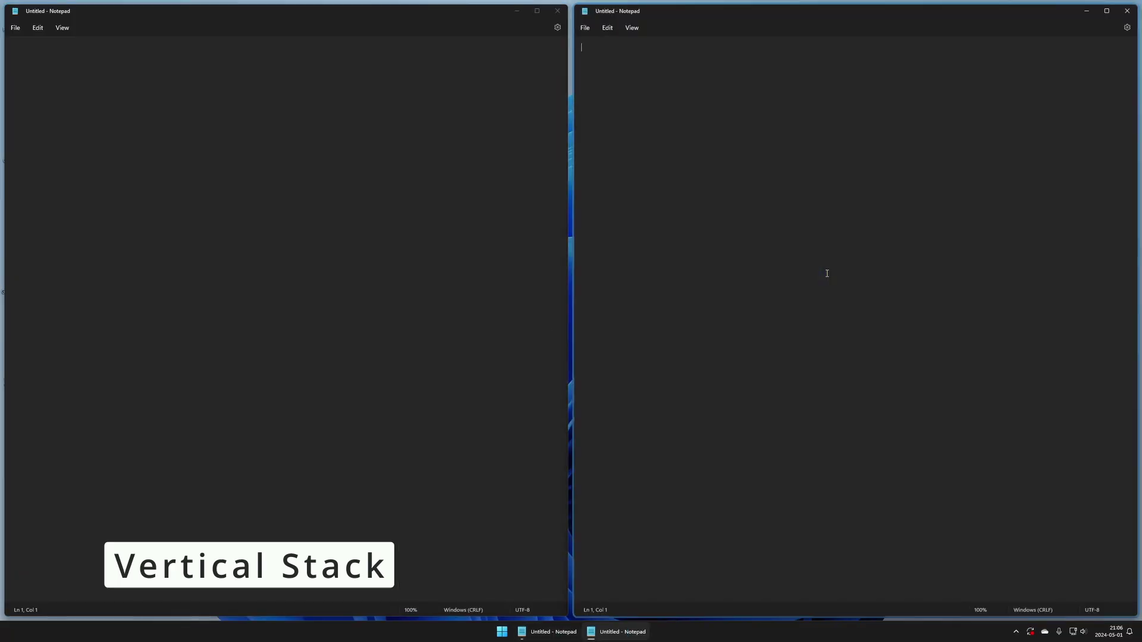
key(super)
text(note)
key(Return)
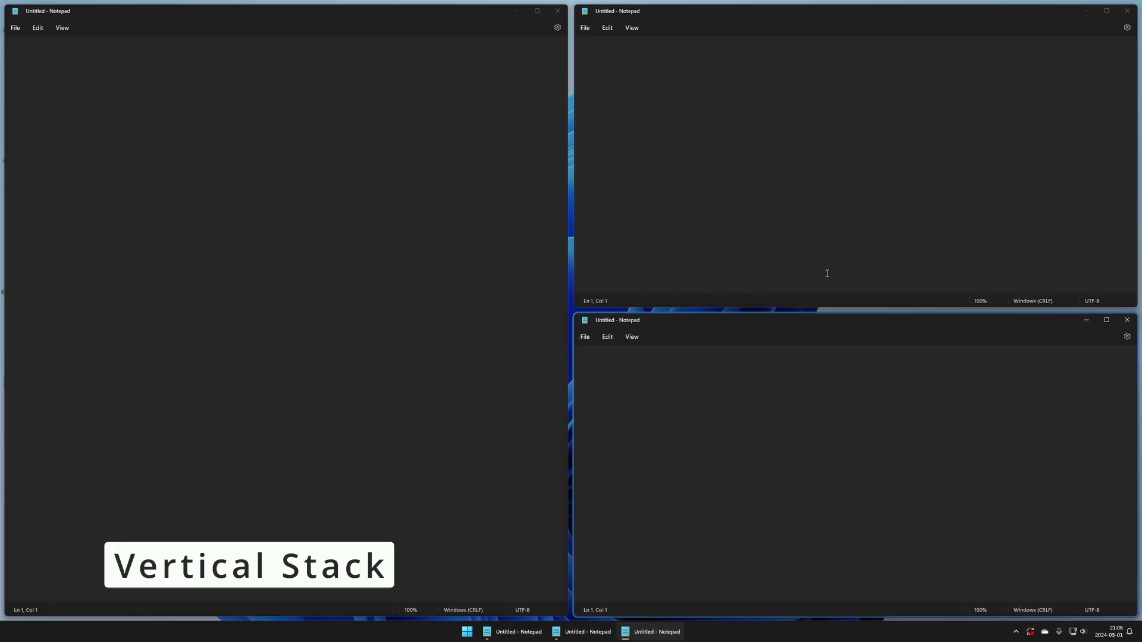
- Launch four more Notepads into the right stack, reaching seven tiled windows
key(super)
text(note)
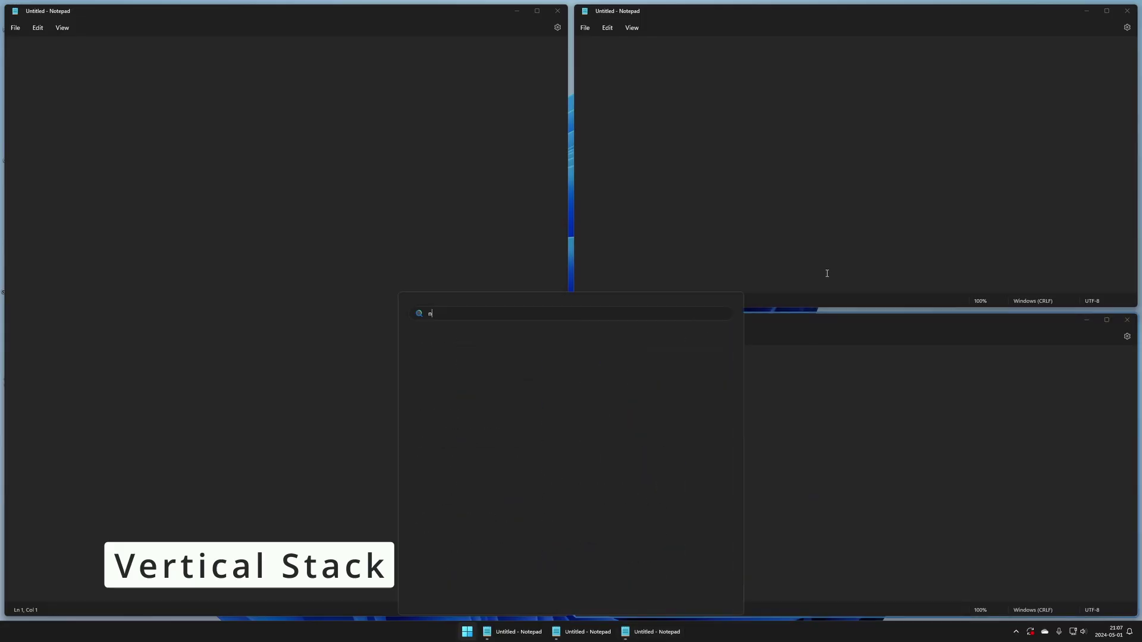
key(Return)
key(super)
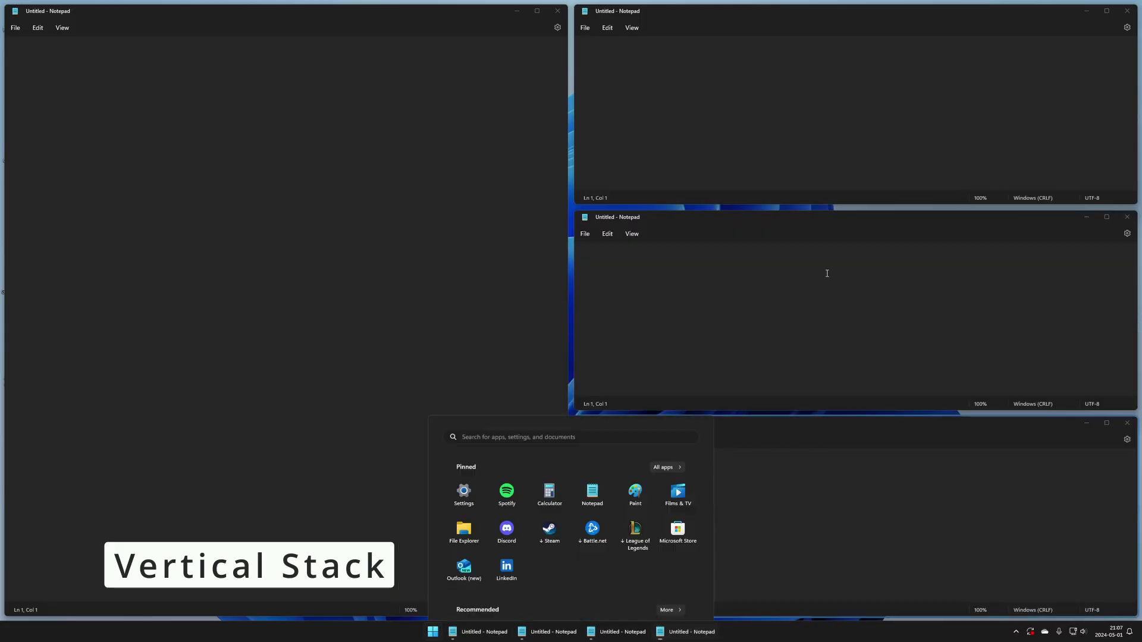
text(note)
key(Return)
key(super)
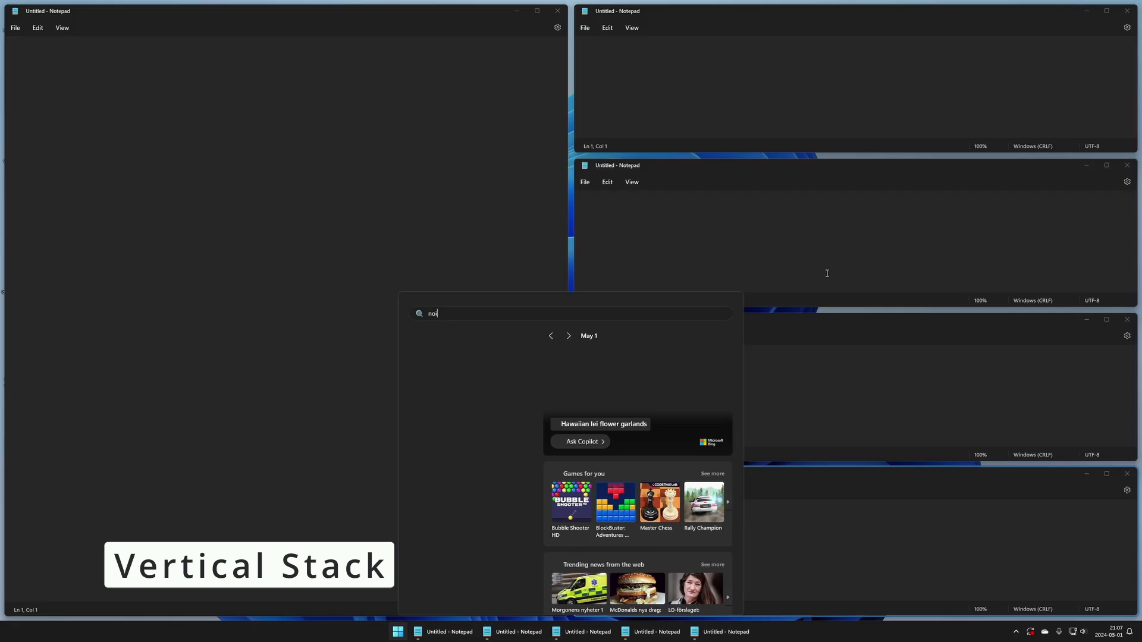
text(note)
key(Return)
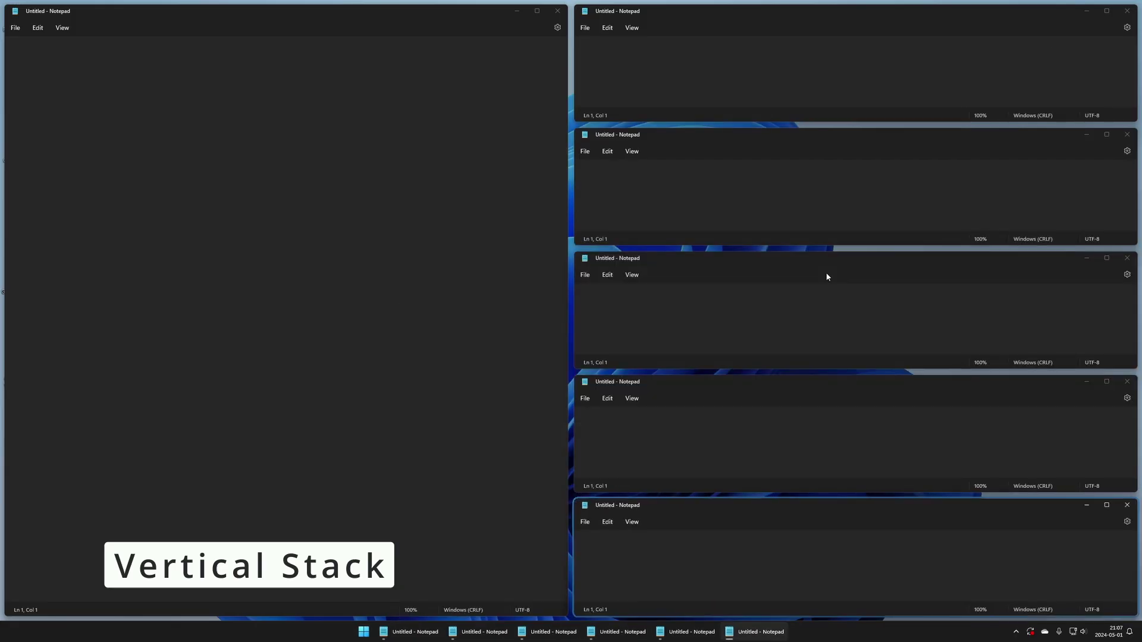
key(super)
text(note)
key(Return)
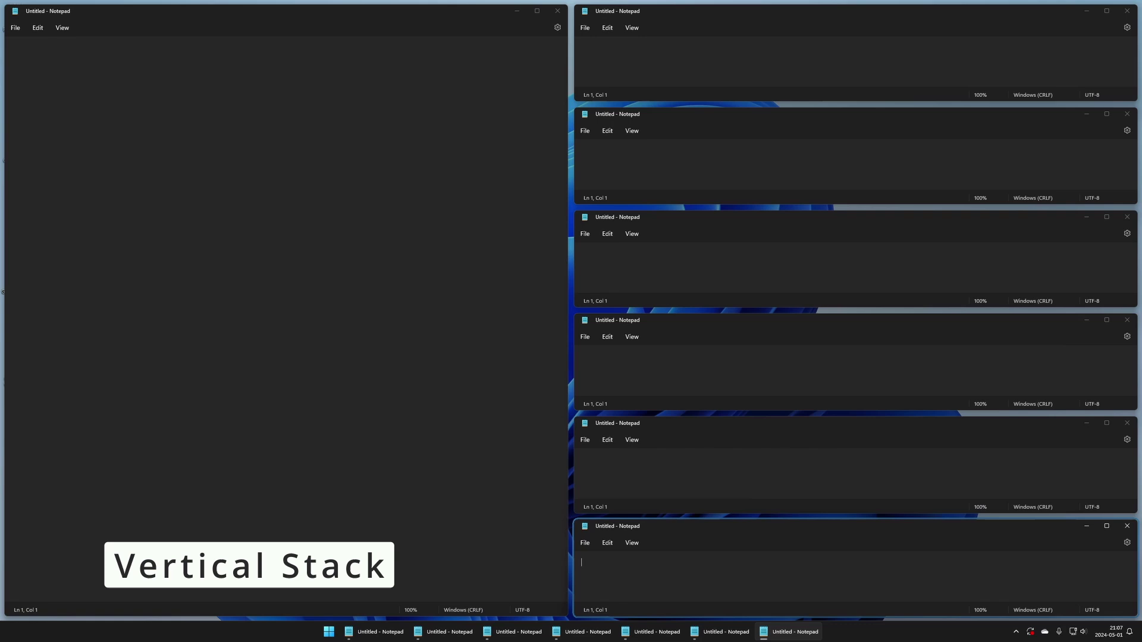
key(super)
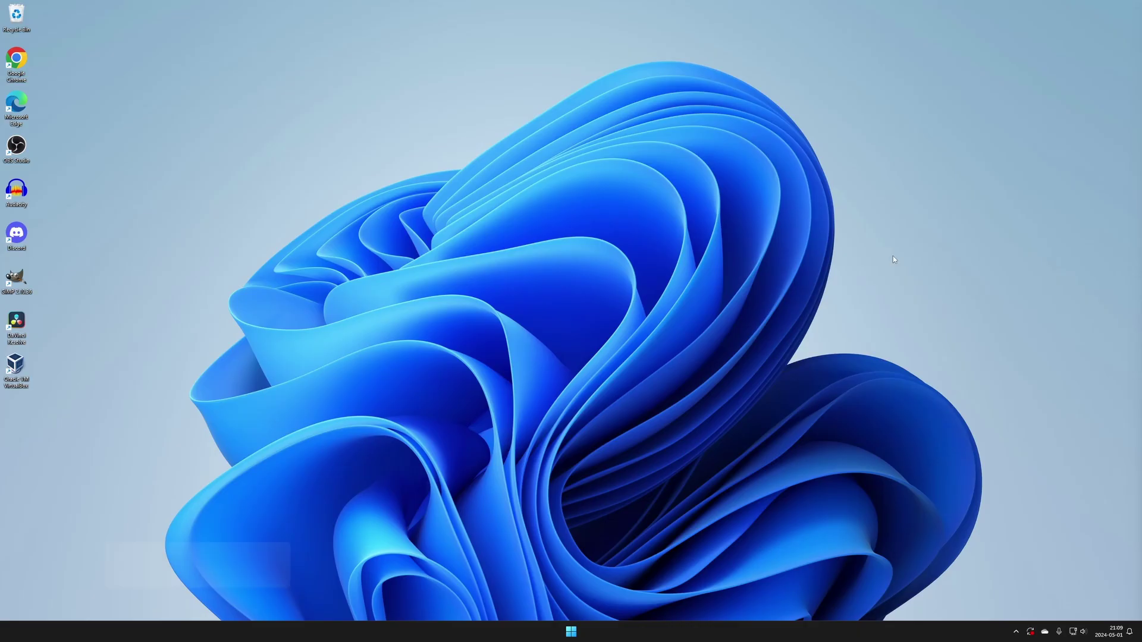
- Launch four Notepads tiled side by side in the Columns layout
key(super)
text(note)
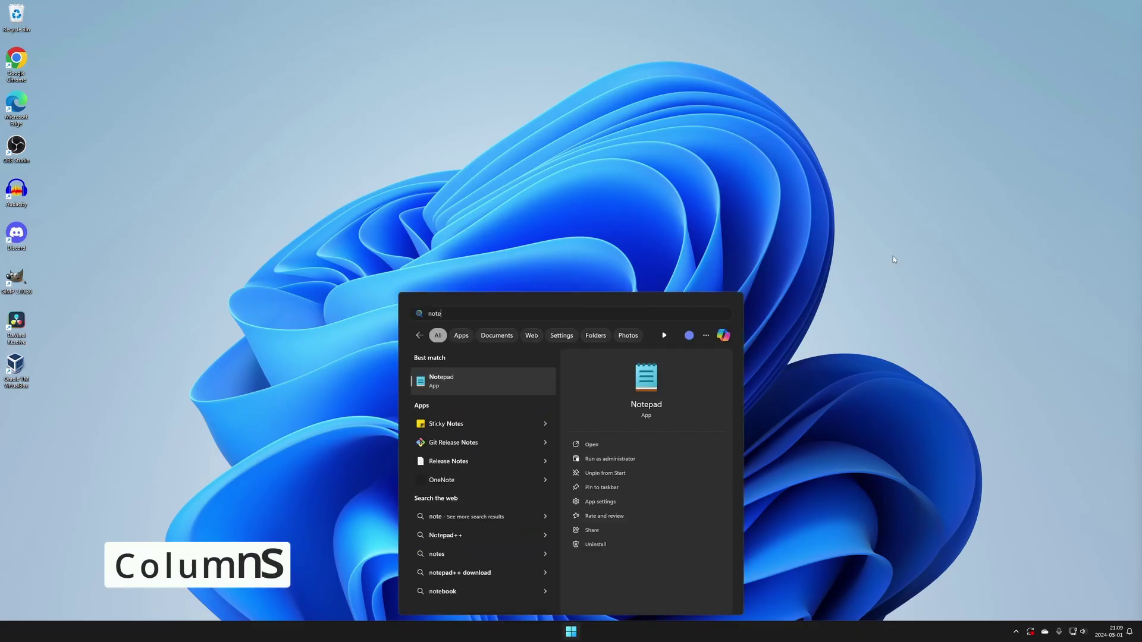
key(Return)
key(super)
text(note)
key(Return)
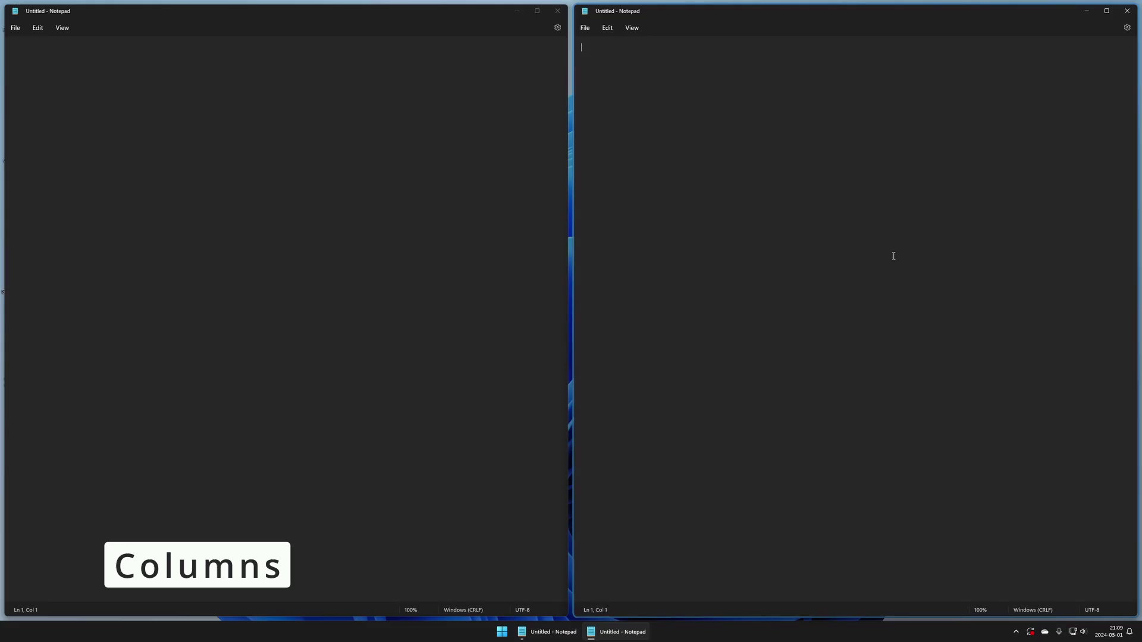
key(super)
text(note)
key(Return)
key(super)
text(note)
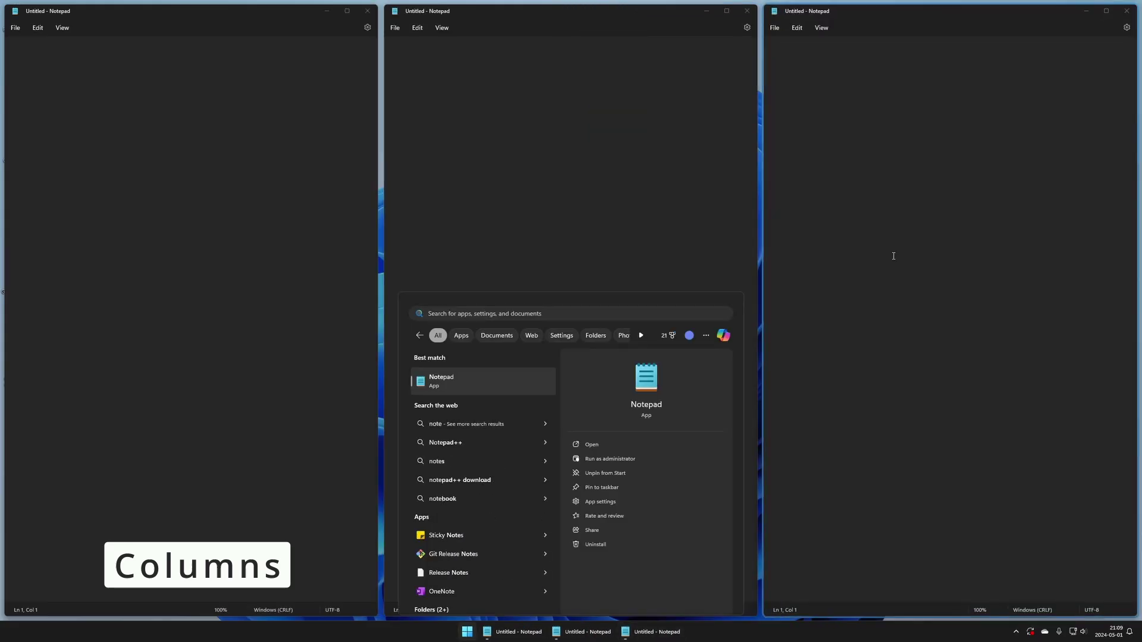
key(Return)
- Launch five Notepads stacked top to bottom as full-width rows in the Rows layout
key(super)
text(note)
key(Return)
key(super)
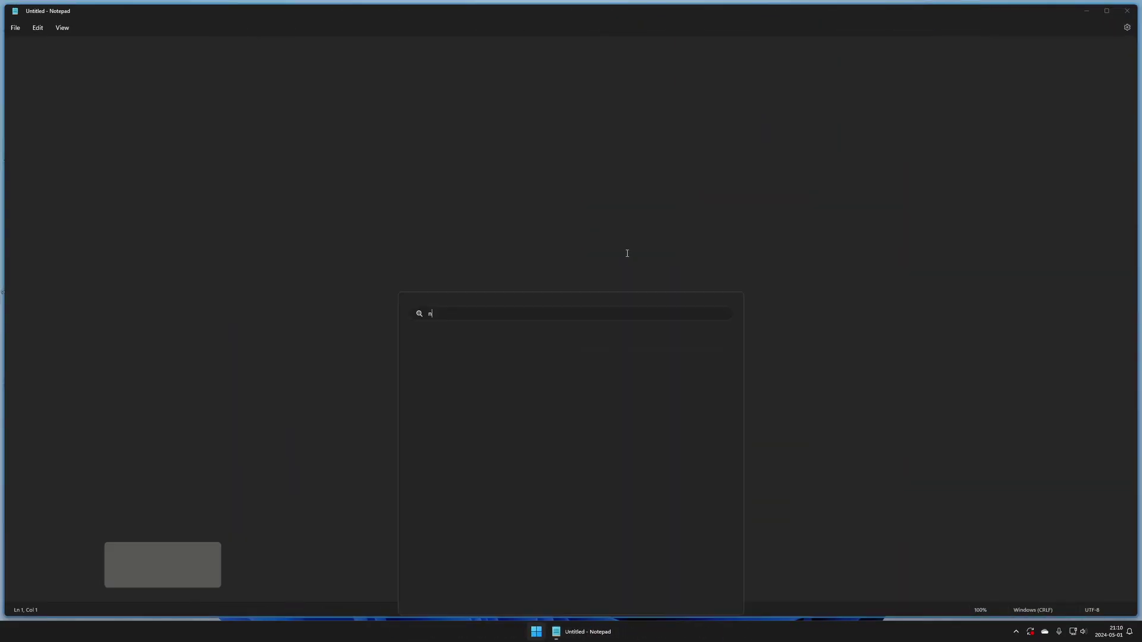
text(note)
key(Return)
key(super)
text(no)
key(Return)
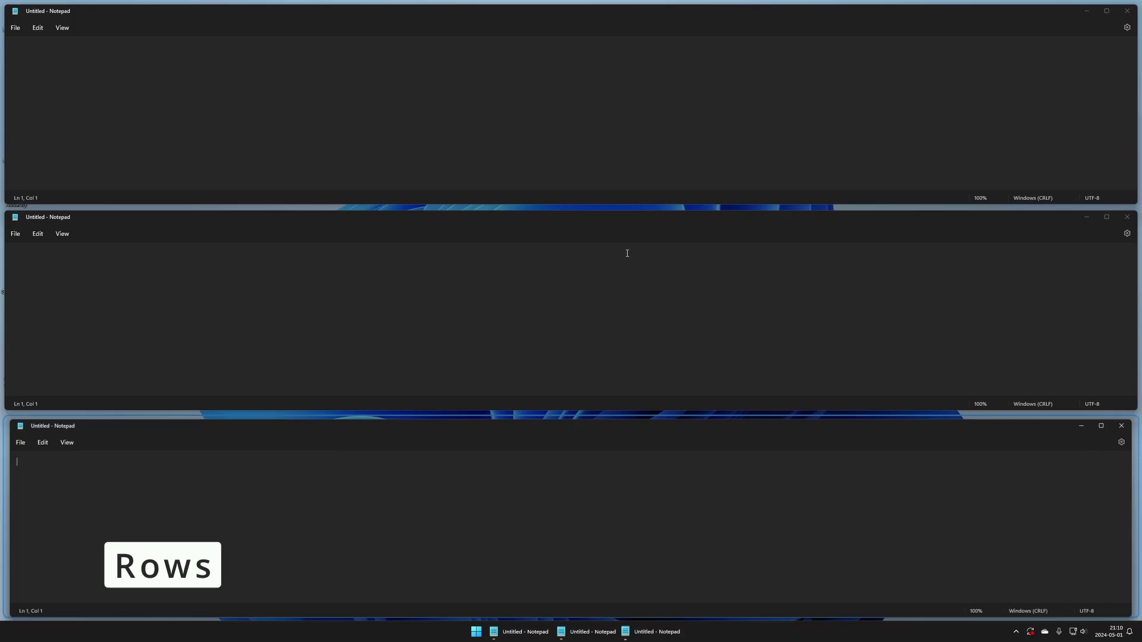
key(super)
text(no)
key(Return)
key(super)
text(note)
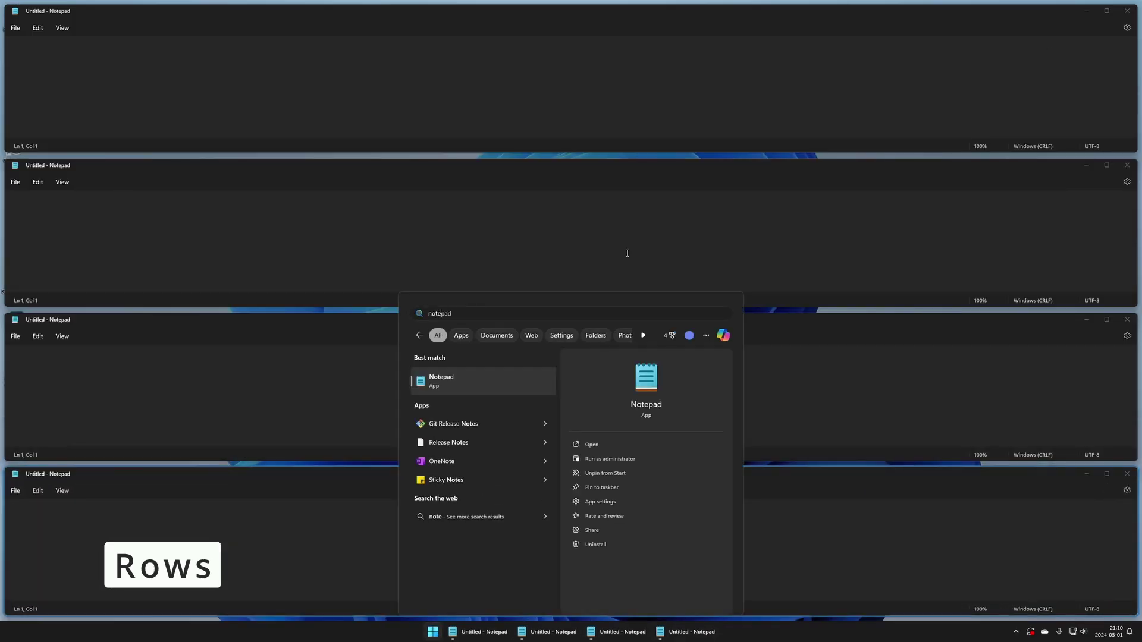
key(Return)
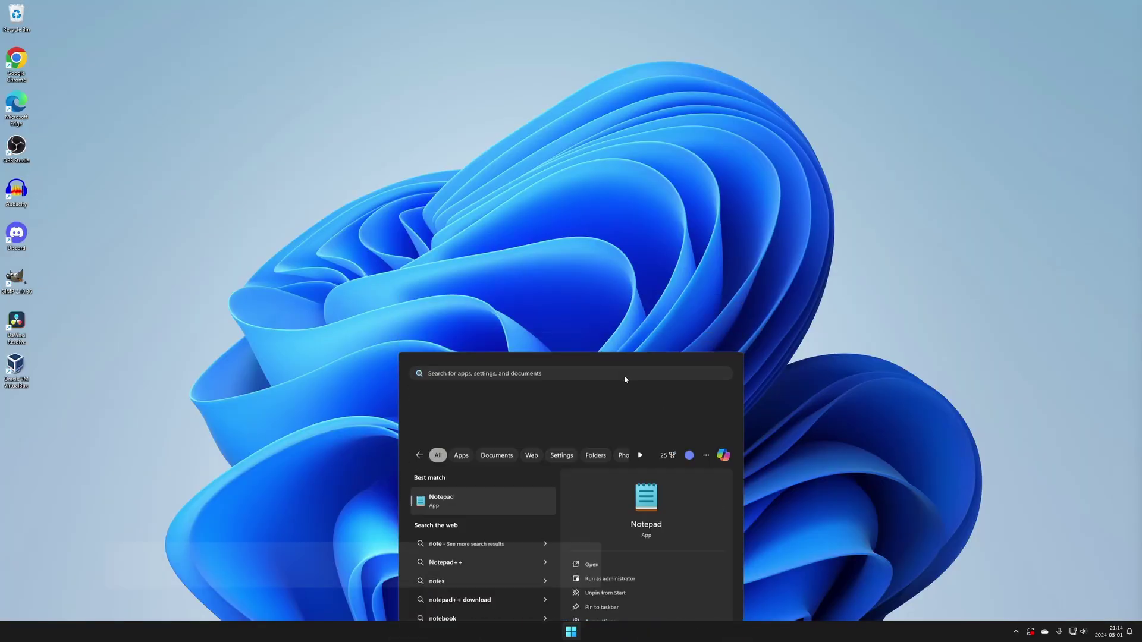
- Launch seven Notepad windows from Start search so they tile into the ultrawide vertical stack
key(Return)
key(super)
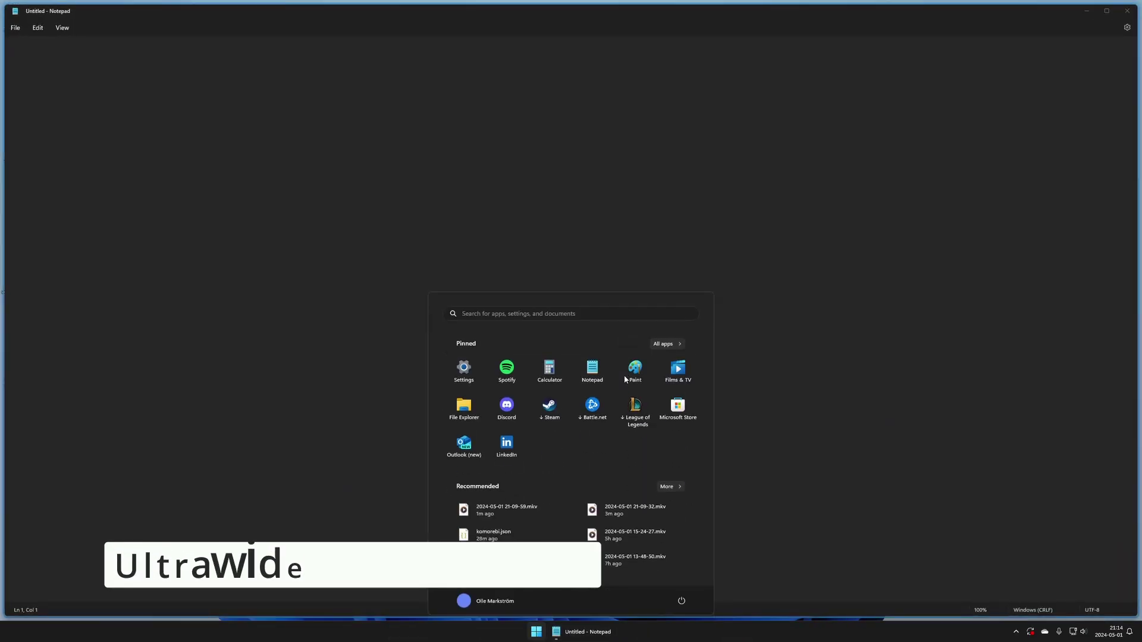
text(note)
key(Return)
key(super)
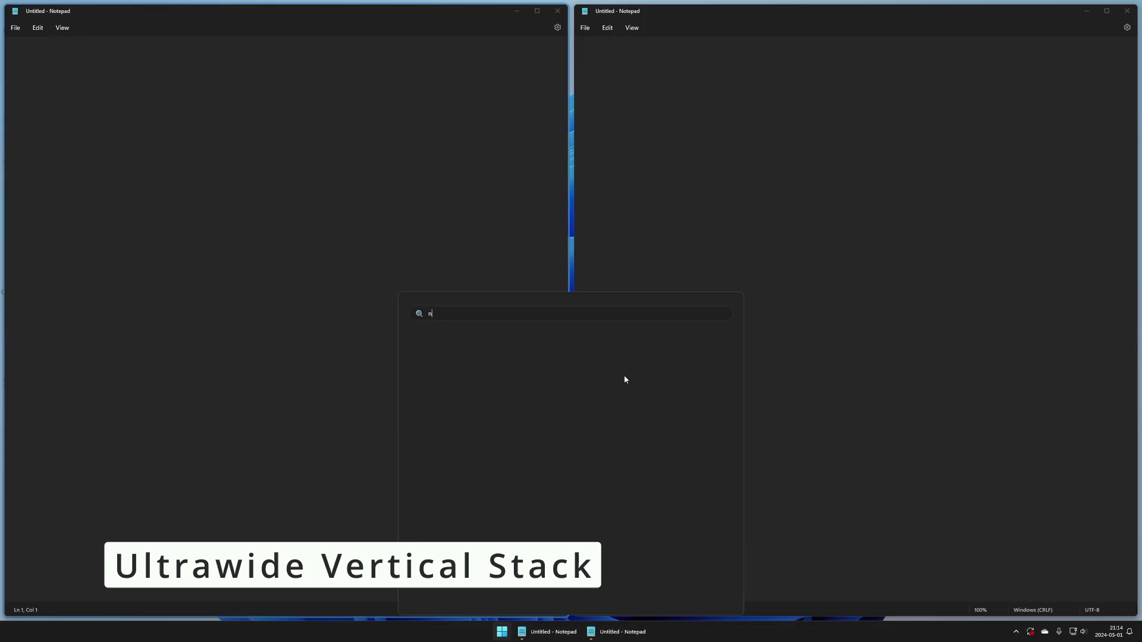
text(note)
key(Return)
key(super)
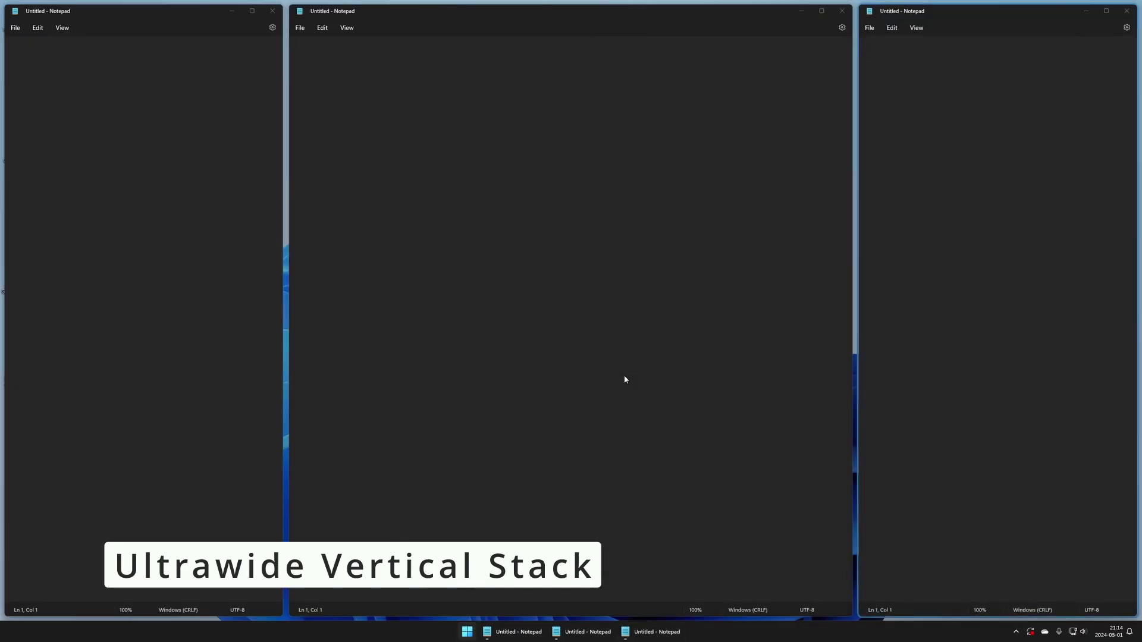
text(note)
key(Return)
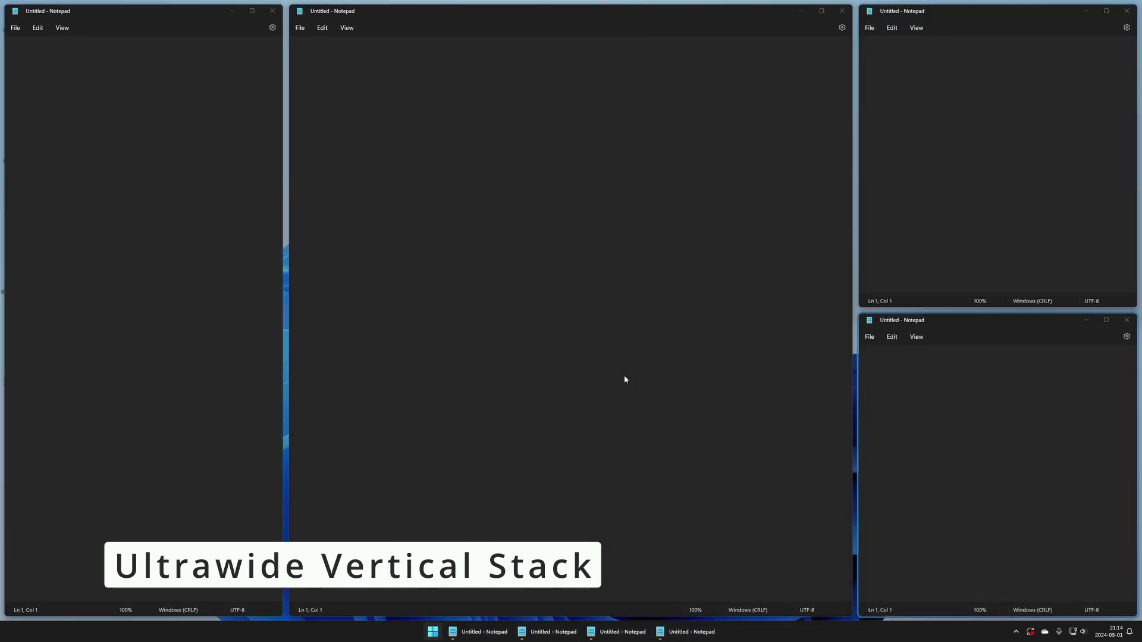
key(super)
text(note)
key(Return)
key(super)
text(note)
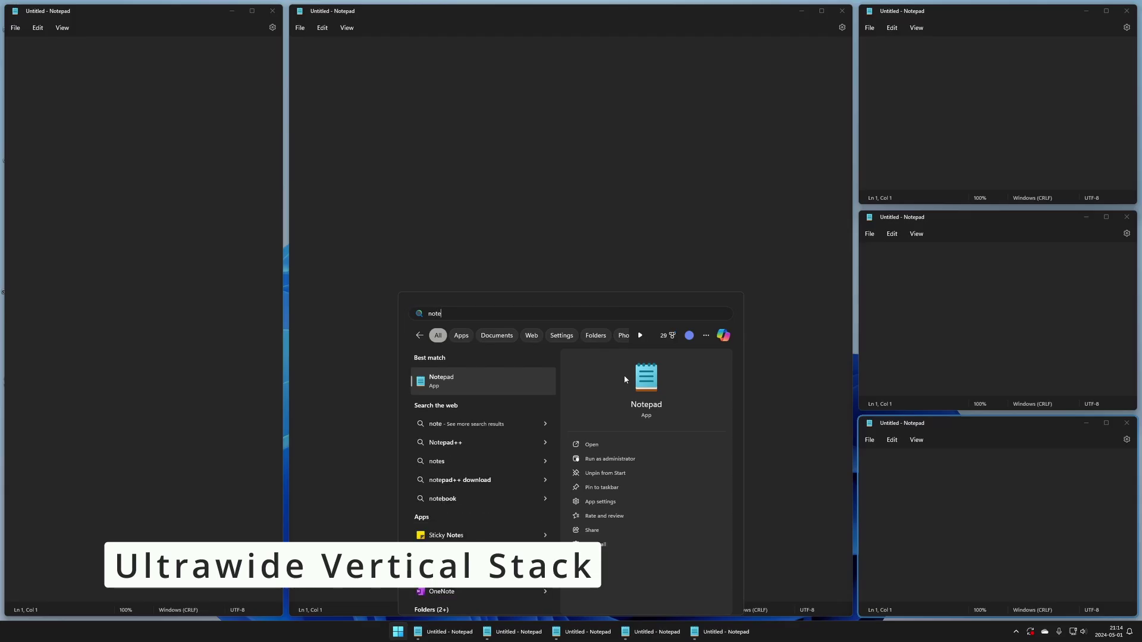
key(Return)
key(super)
text(note)
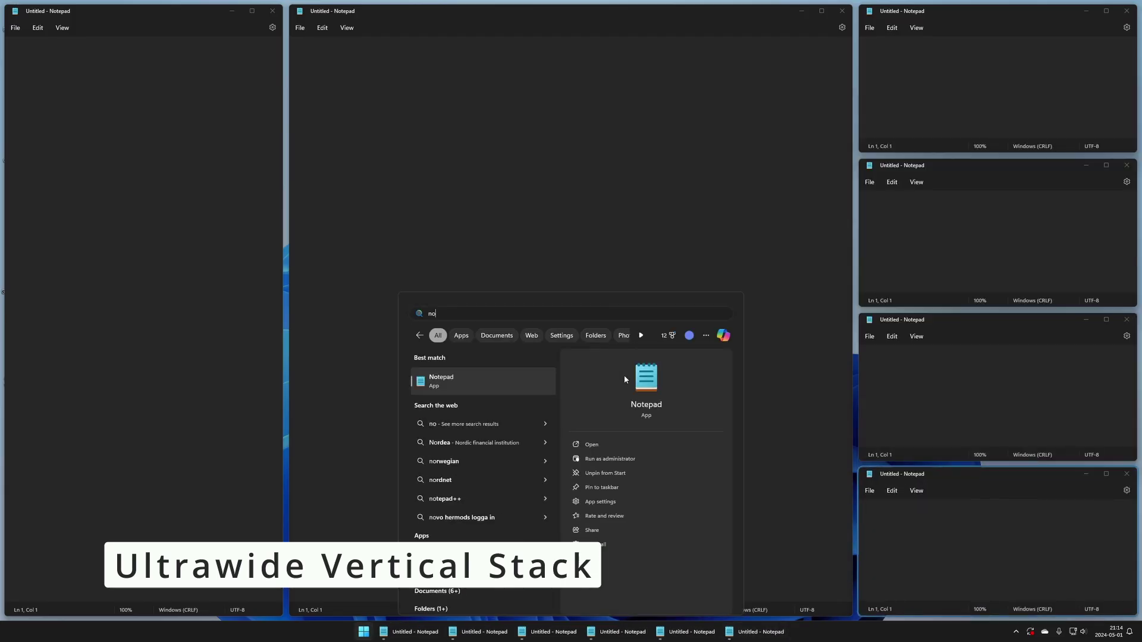
key(Return)
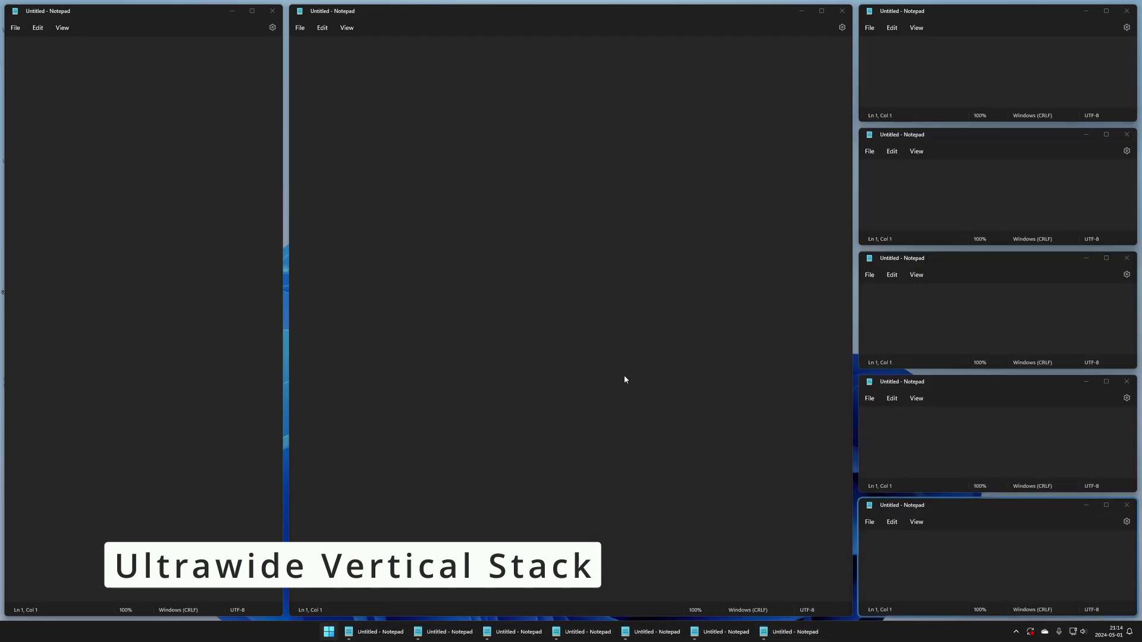
key(super)
text(note)
key(Return)
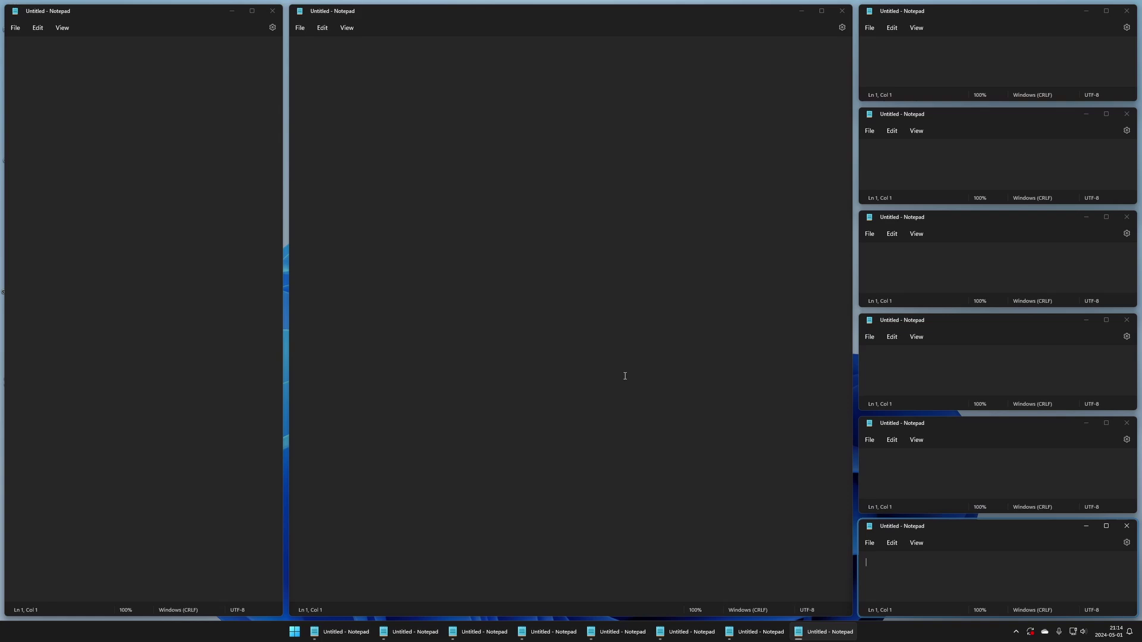
- Close the tiled Notepad windows one after another with their title-bar X buttons
click(1126, 14)
click(1127, 14)
click(1127, 14)
click(1126, 12)
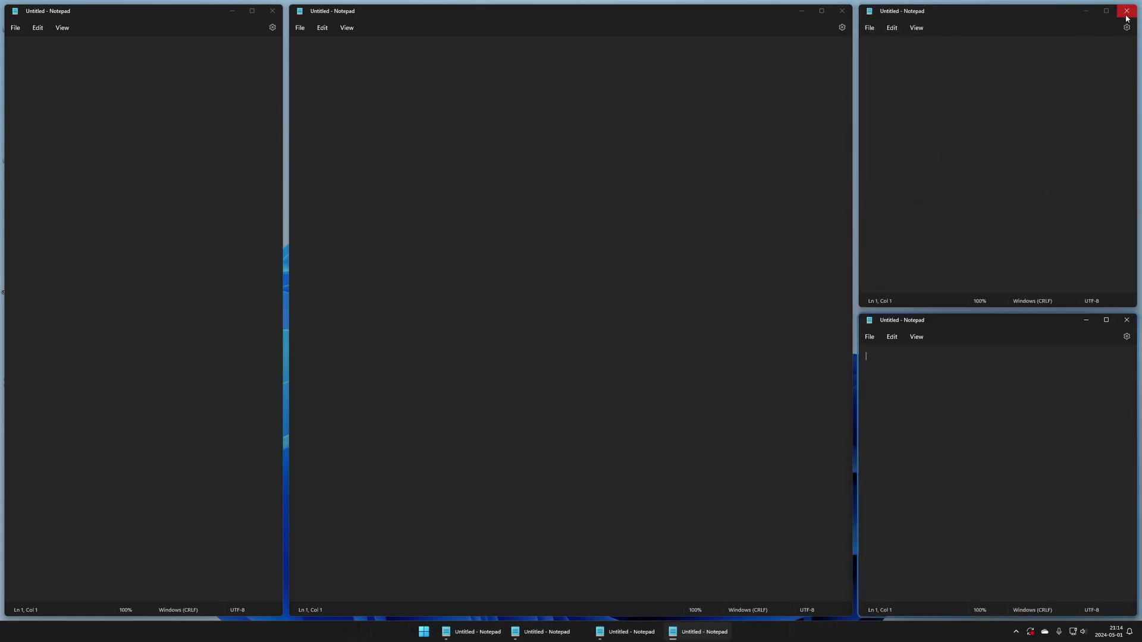
click(1127, 12)
click(1126, 12)
click(1126, 14)
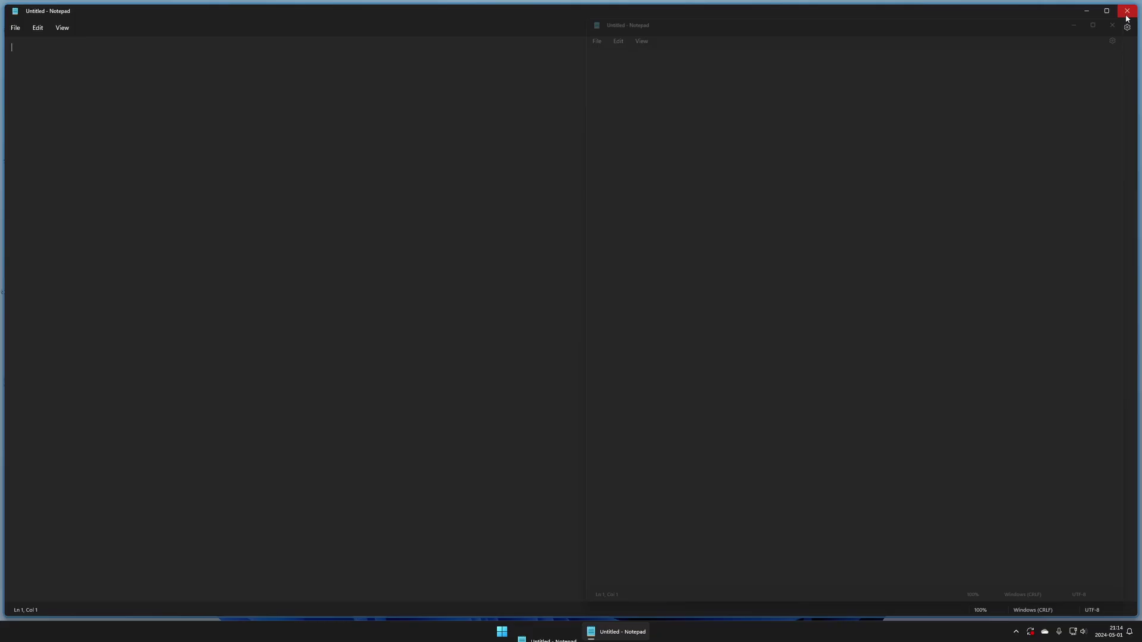
click(1127, 17)
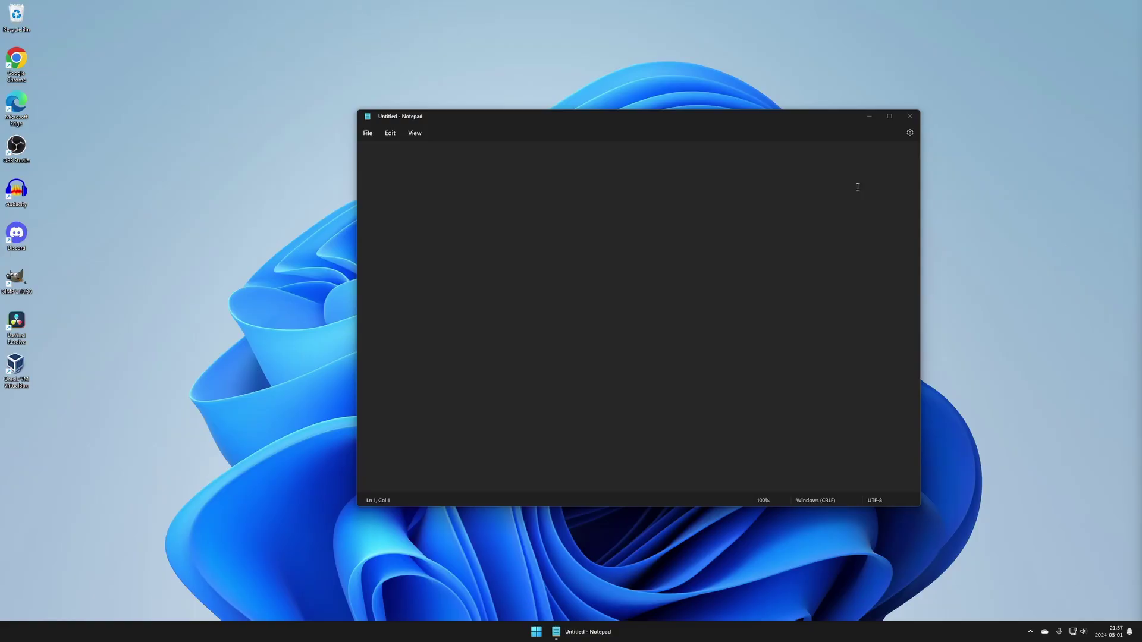
- Snap Notepad to the left half, dismiss Snap Assist, then drag it back out to float
drag(666, 113, 1, 161)
click(139, 124)
drag(321, 21, 687, 123)
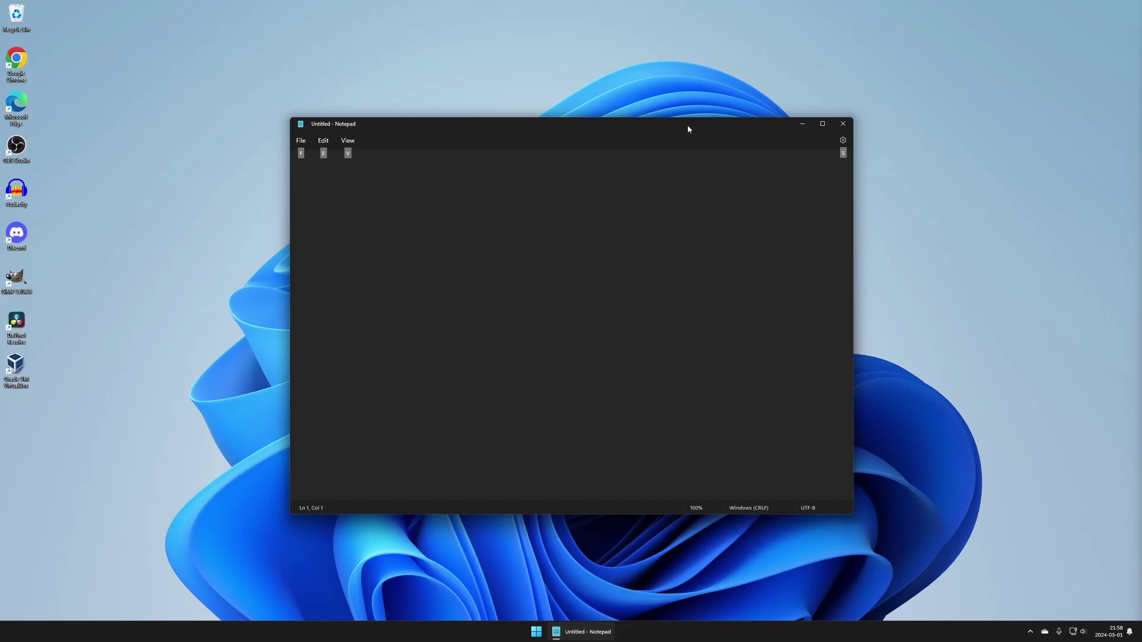
- Try native half snaps: left and right halves, then top and bottom halves
key(super+Left)
key(super+Right)
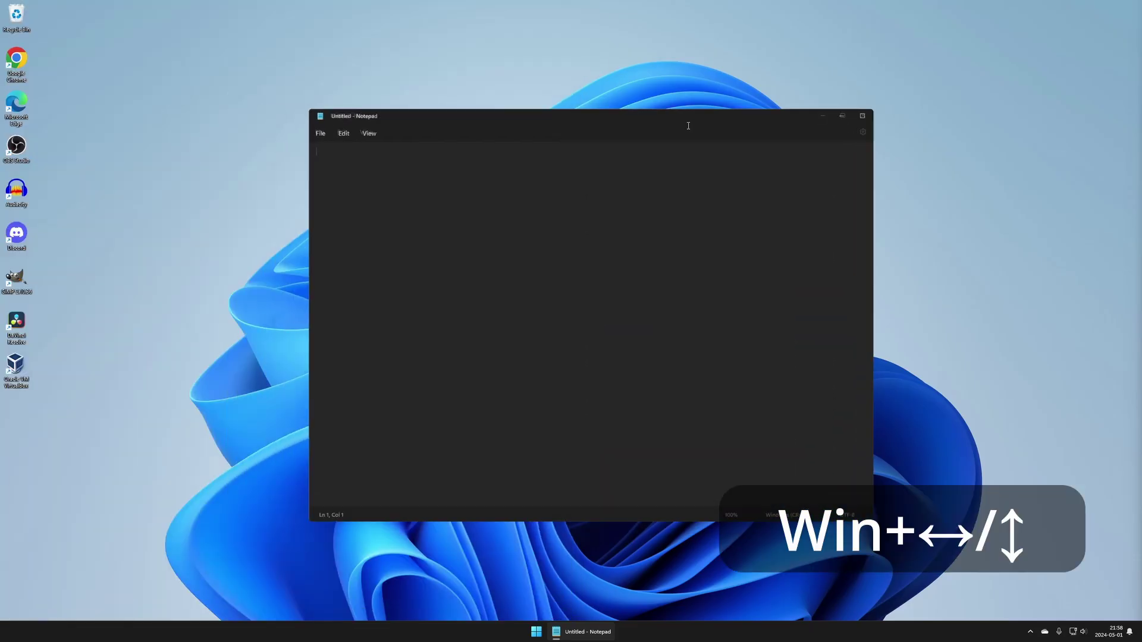
key(super+Right)
key(super+Left)
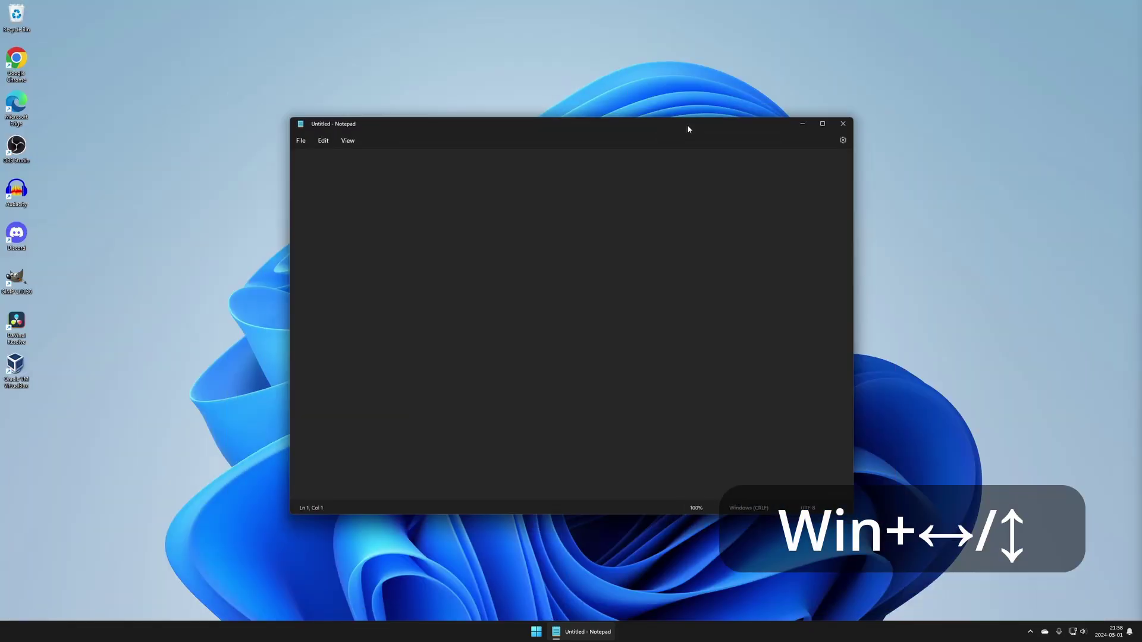
key(super+alt+Up)
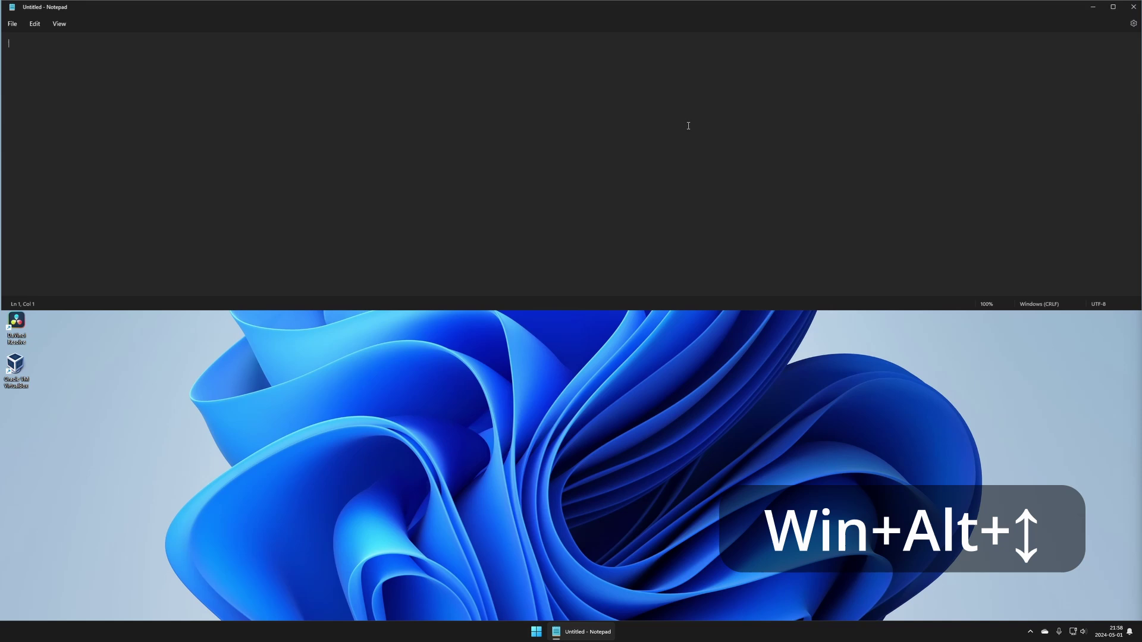
key(super+alt+Down)
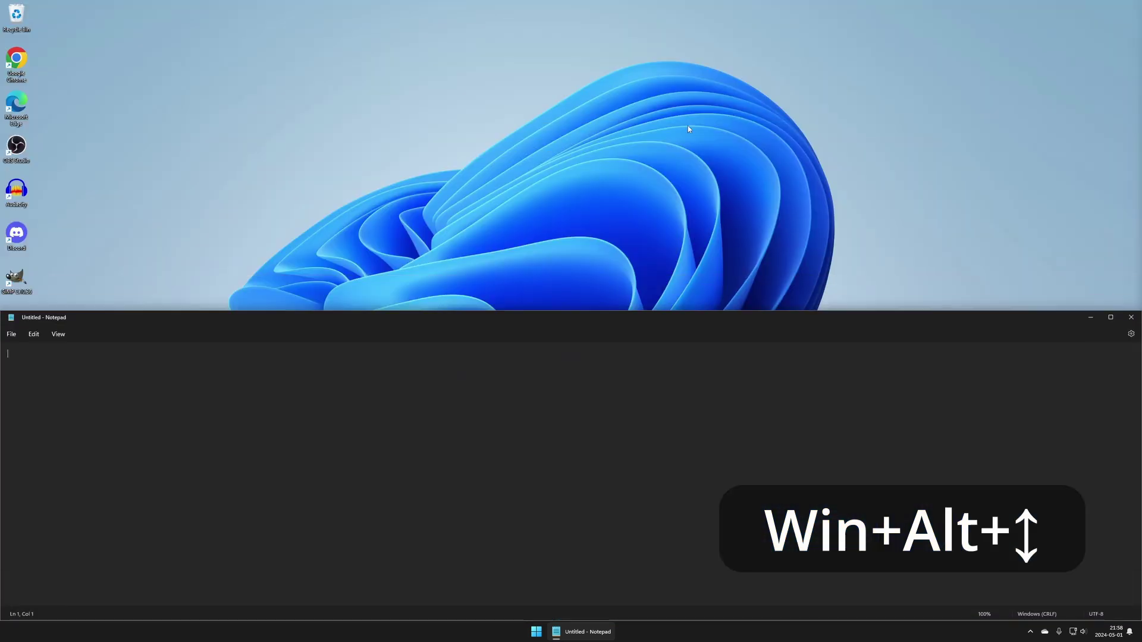
key(super+alt+Up)
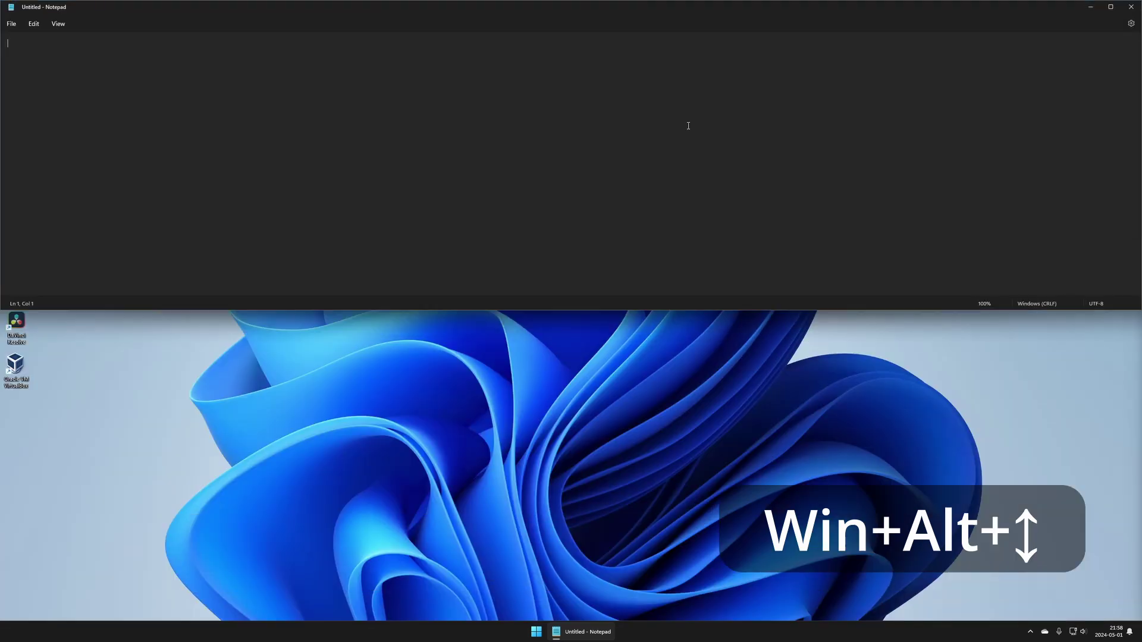
- Step Notepad through the left, middle and right screen thirds with Win+Alt+Left/Right
key(super+alt+Right)
key(super+alt+Left)
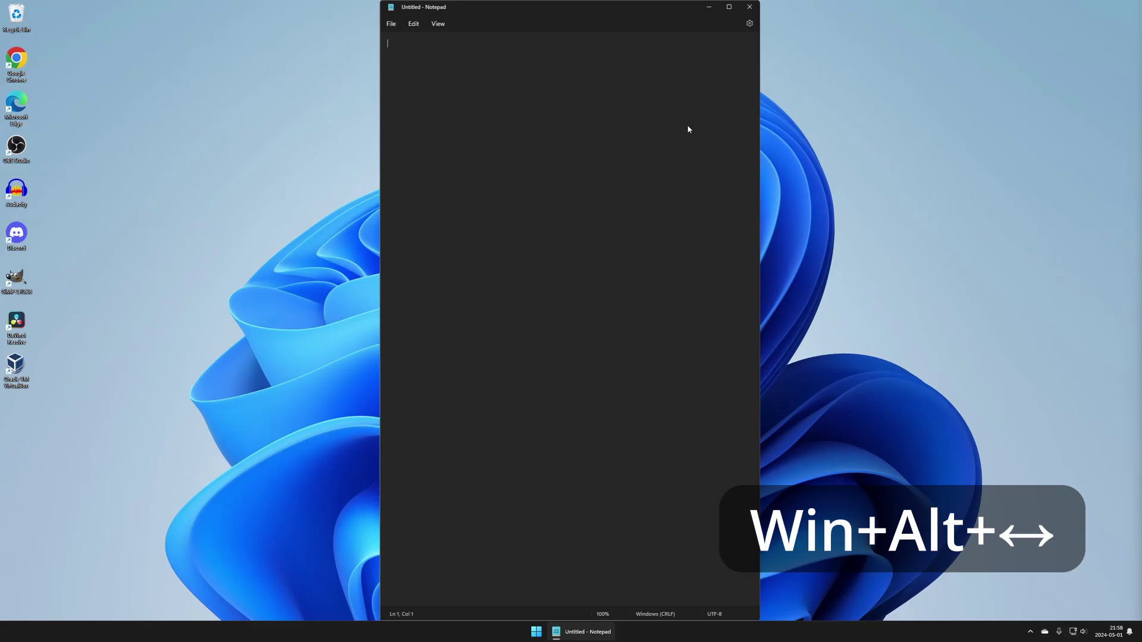
key(super+alt+Left)
key(super+alt+Right)
key(super+alt+Right)
key(super+alt+Left)
key(super+alt+Left)
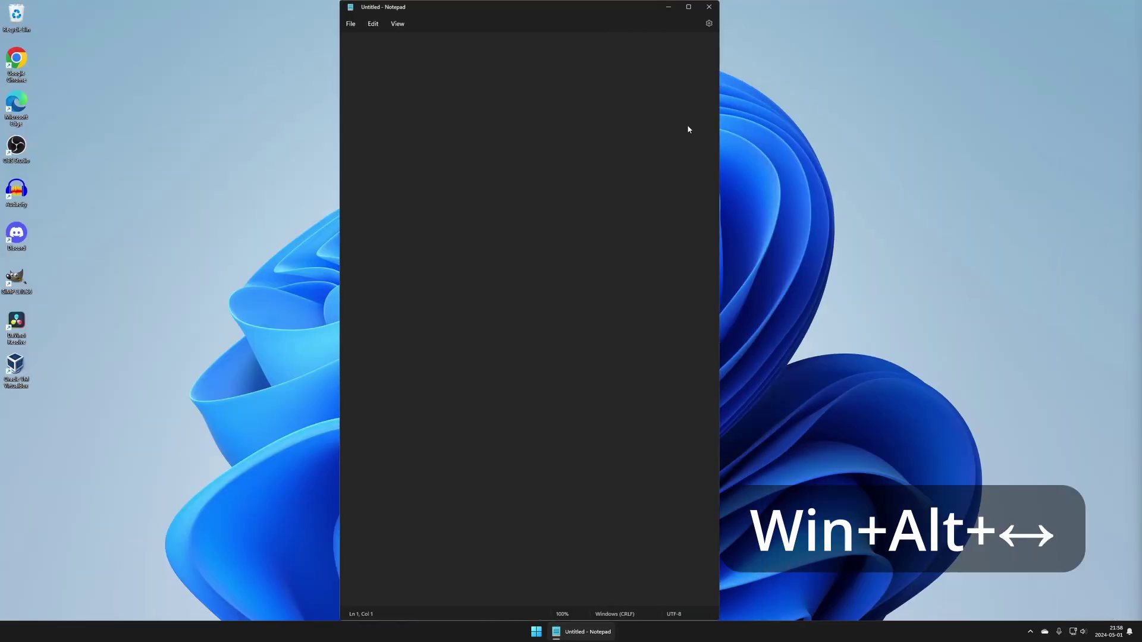
key(super+alt+Left)
key(super+alt+Right)
key(super+alt+Right)
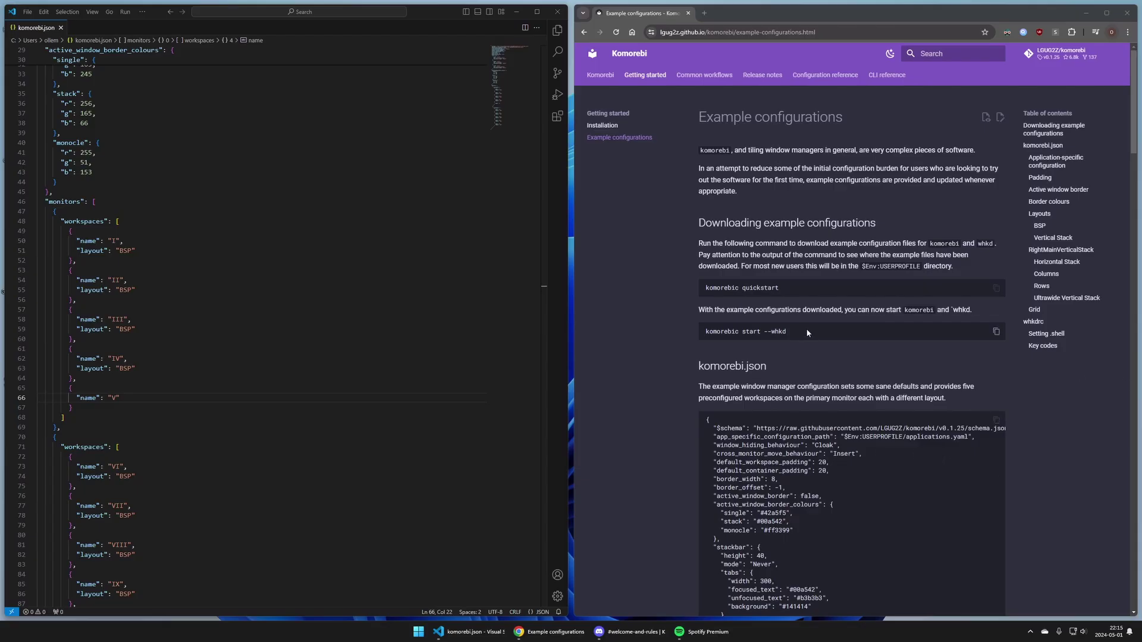
- Focus the Example configurations browser window beside VS Code's komorebi.json and scroll the page
click(670, 284)
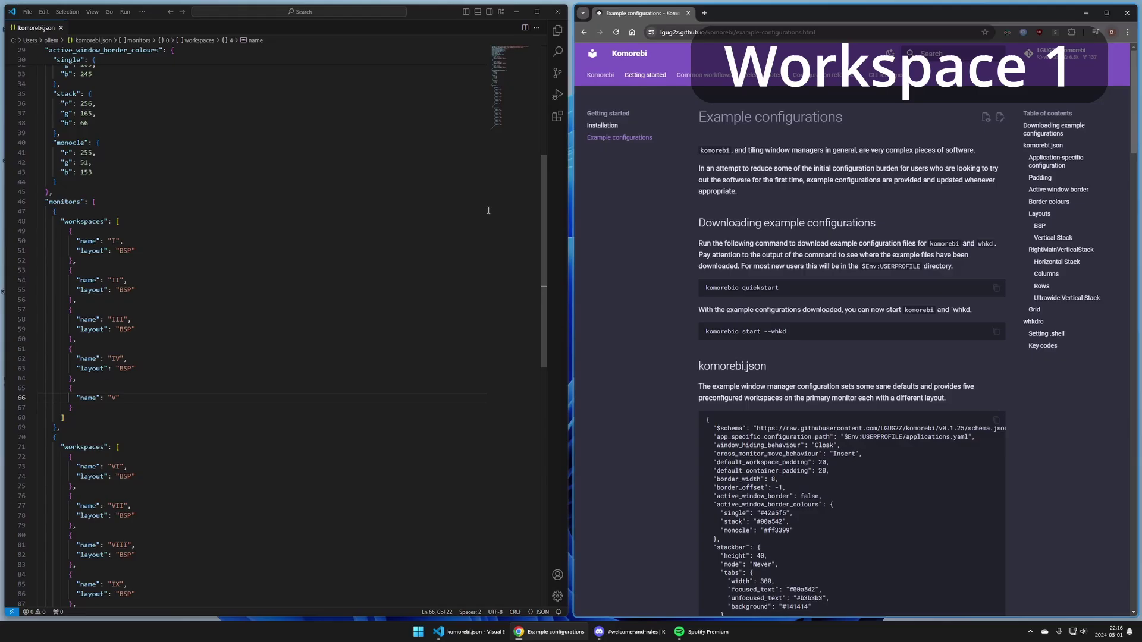
scroll(630, 217, down, 2)
scroll(631, 220, up, 2)
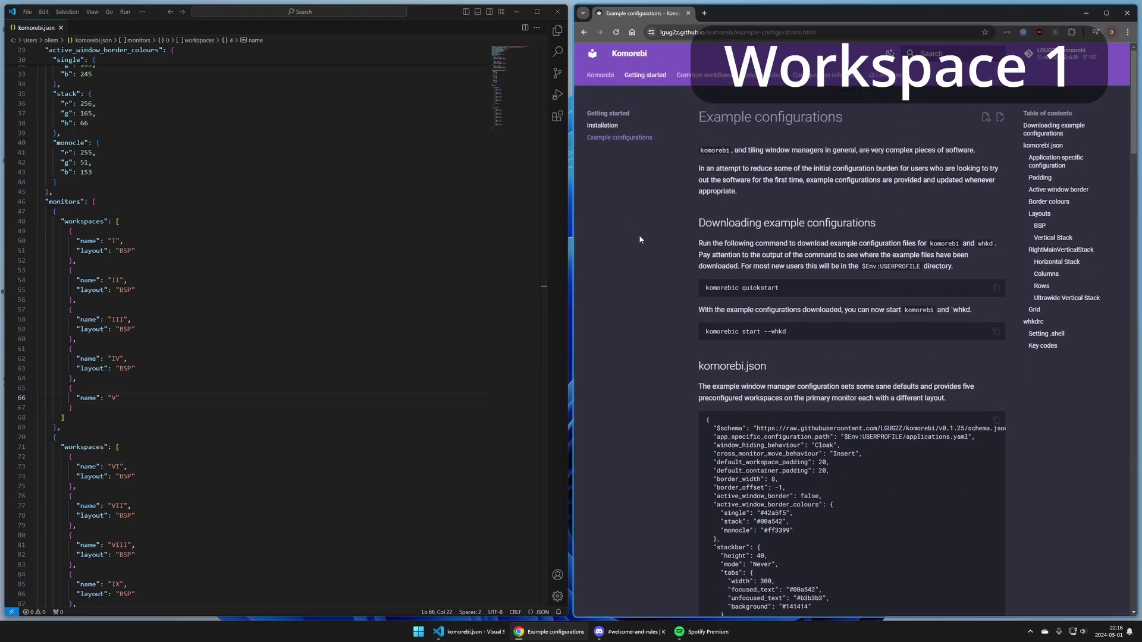
- On workspace 2, play Turn The Page from Spotify's Release Radar, then return to workspace 1
key(alt+2)
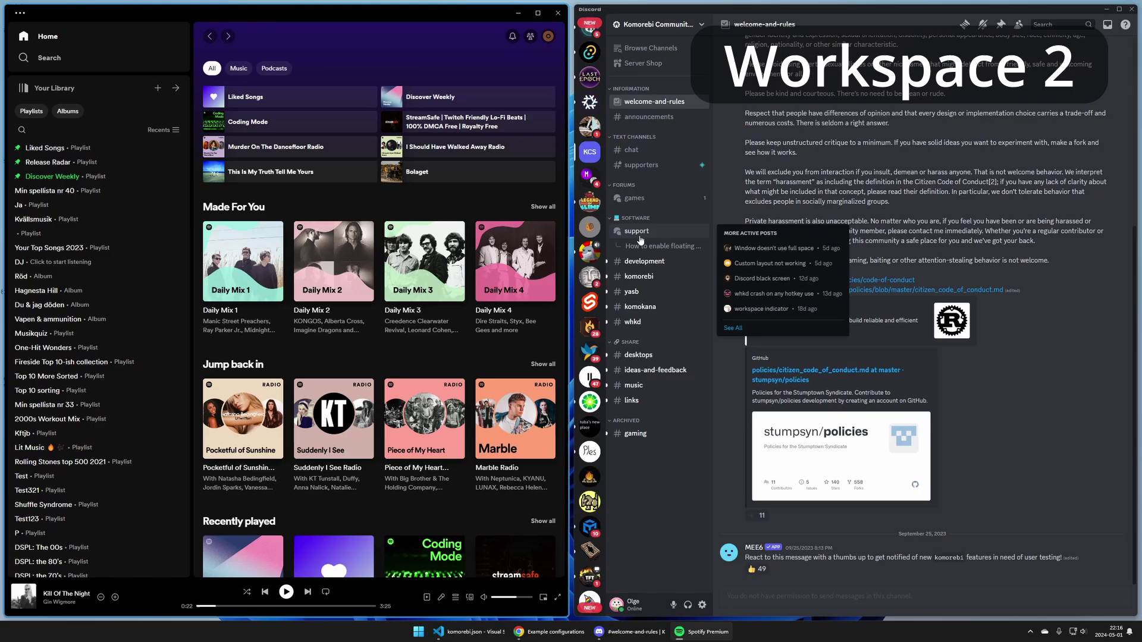
click(82, 163)
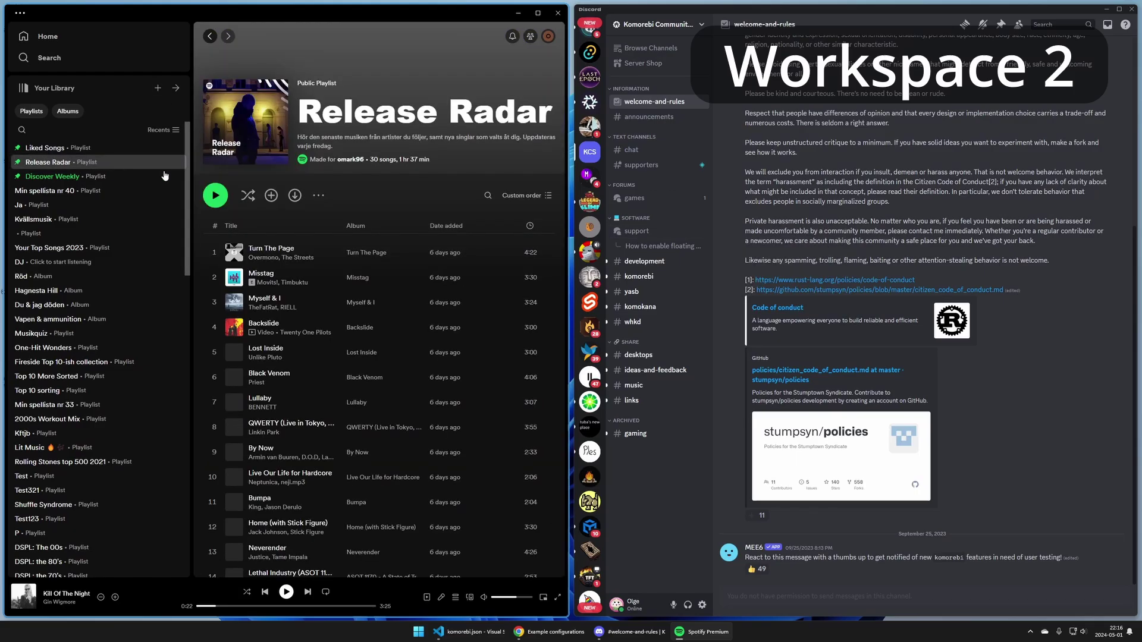
double_click(270, 250)
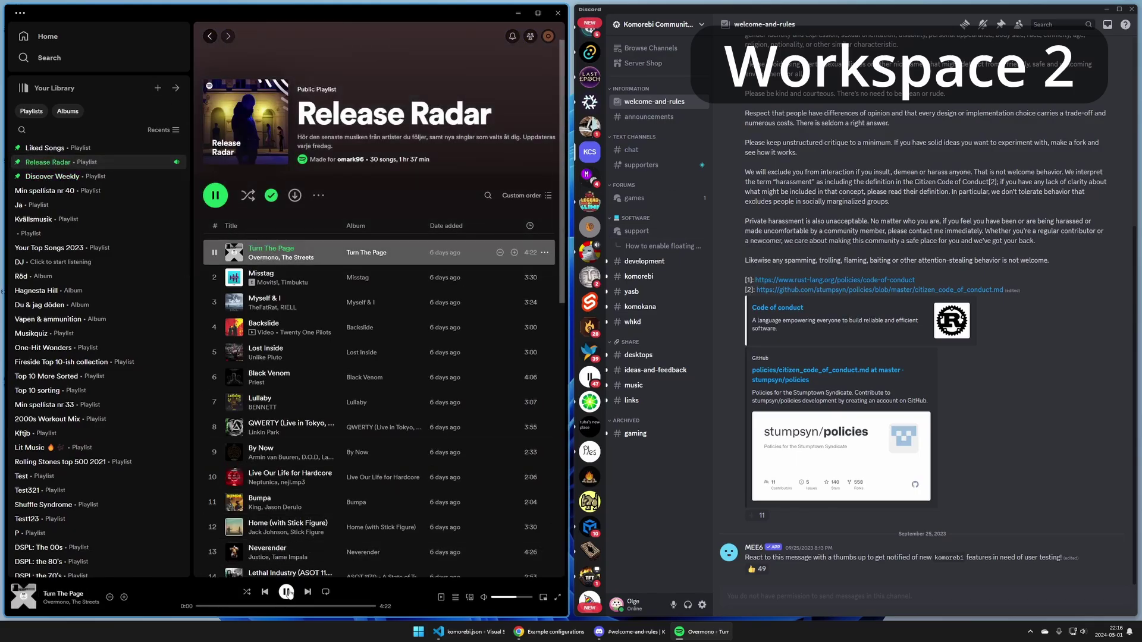
scroll(813, 273, up, 3)
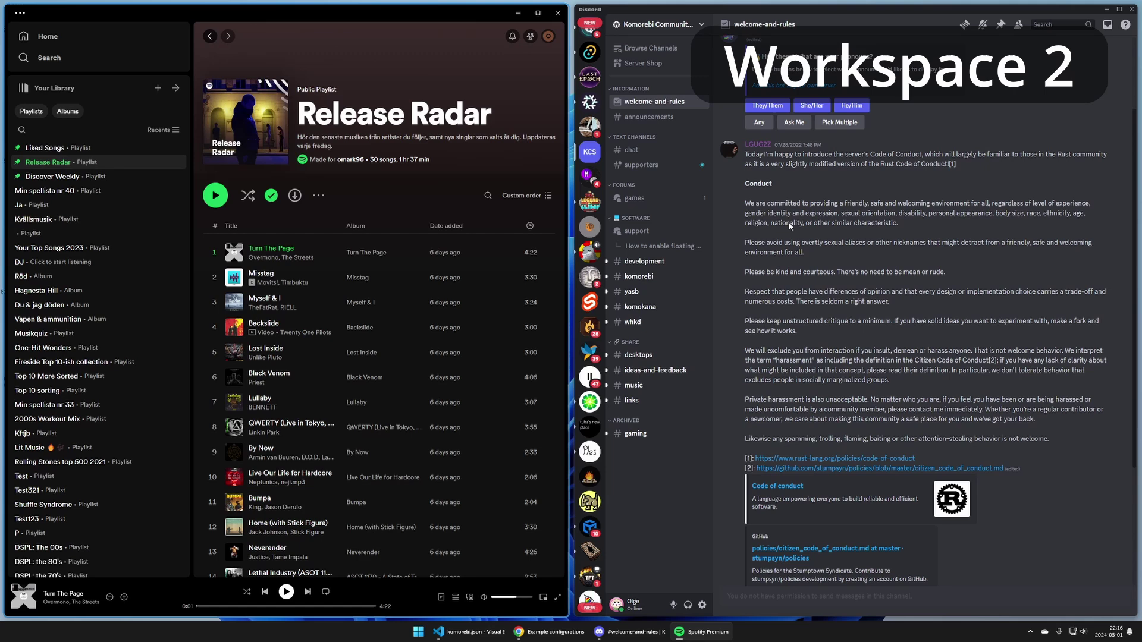
scroll(813, 273, down, 5)
key(alt+1)
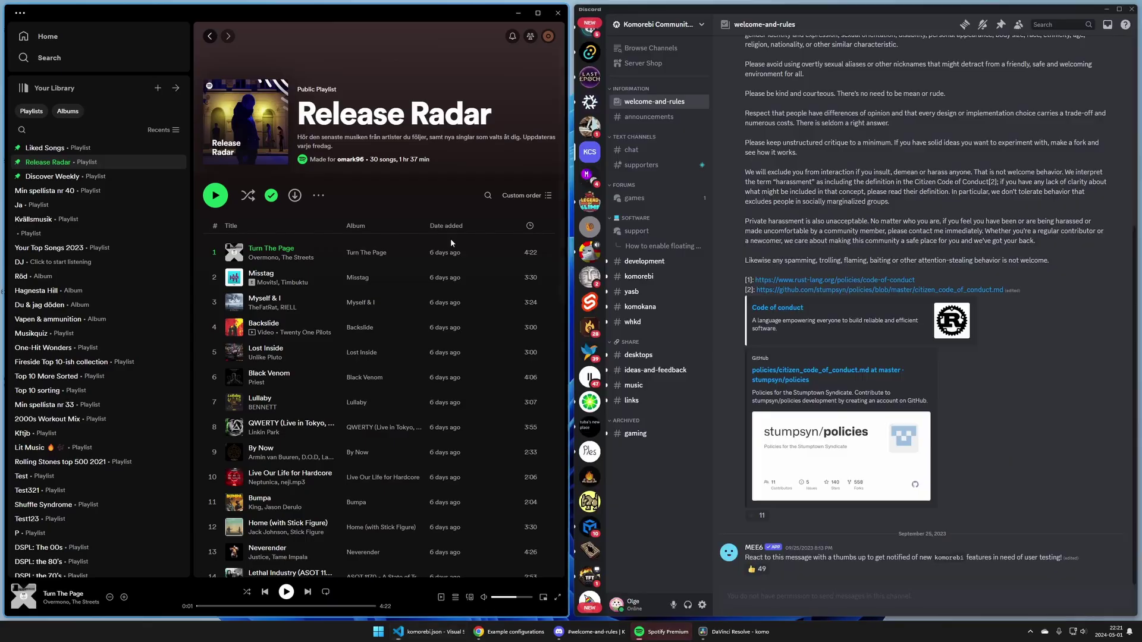
- Flip through workspaces 4, 3, 2 and 1 with the Alt+number hotkeys
key(alt+Tab)
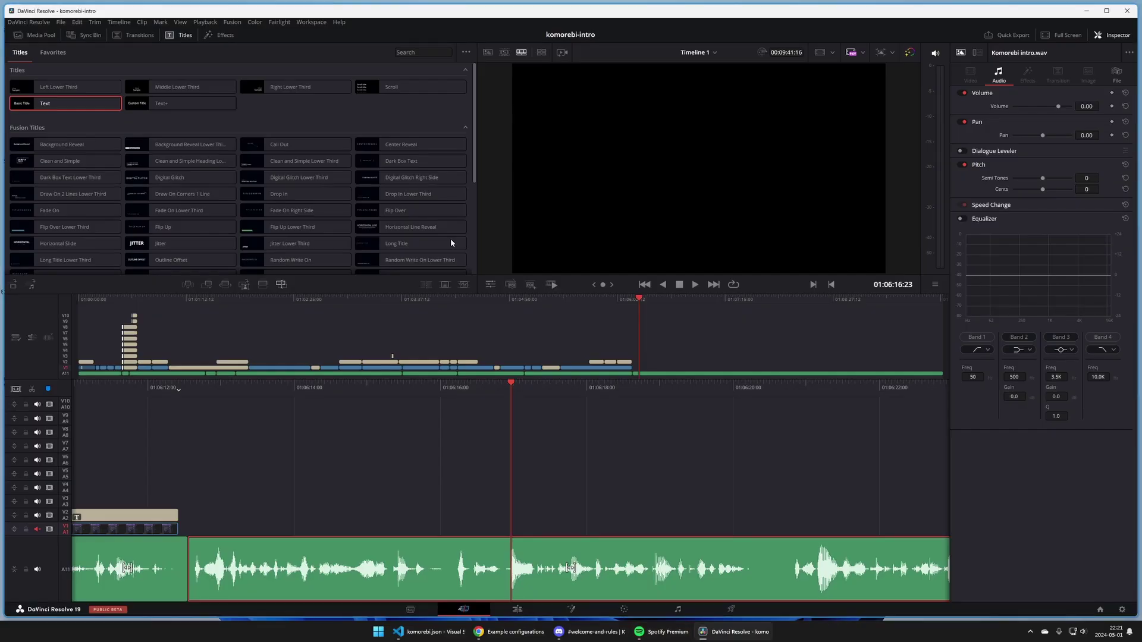
key(alt+4)
key(alt+3)
key(alt+2)
key(alt+1)
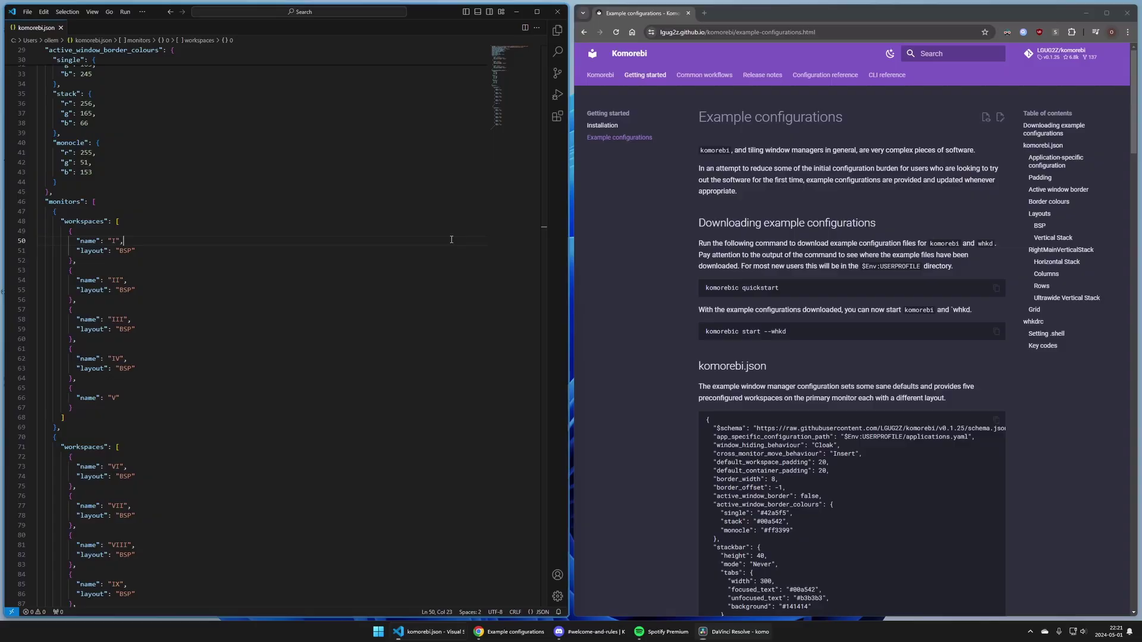
key(alt+3)
key(alt+2)
key(alt+3)
- Keep toggling among workspaces 1, 2 and 3, ending on the DaVinci Resolve workspace
key(alt+1)
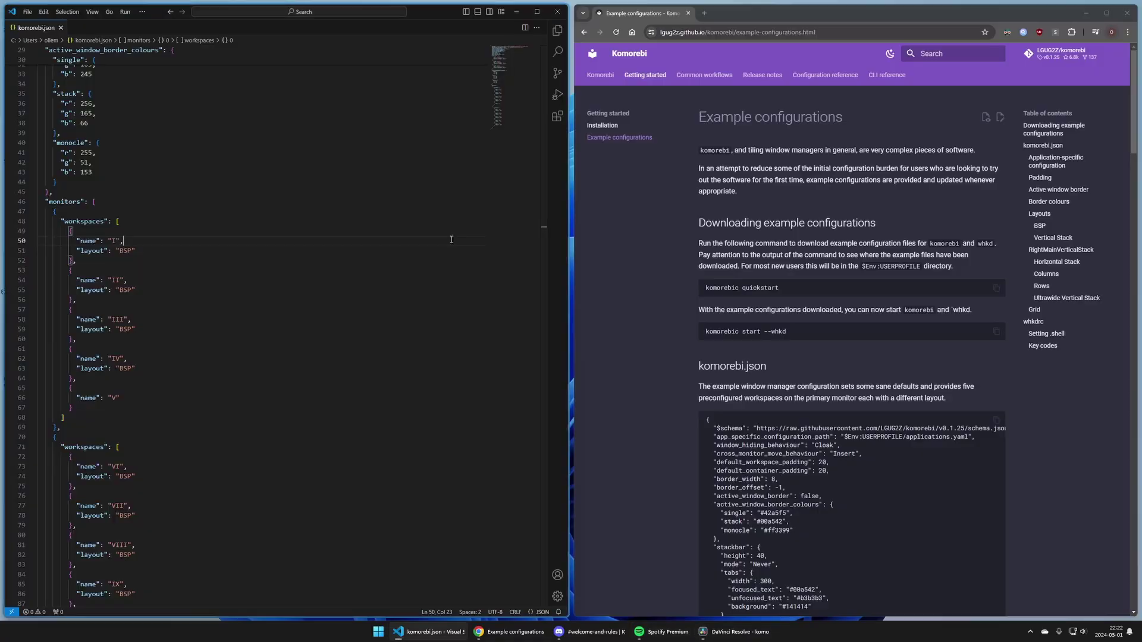
key(alt+2)
key(alt+1)
key(alt+2)
key(alt+3)
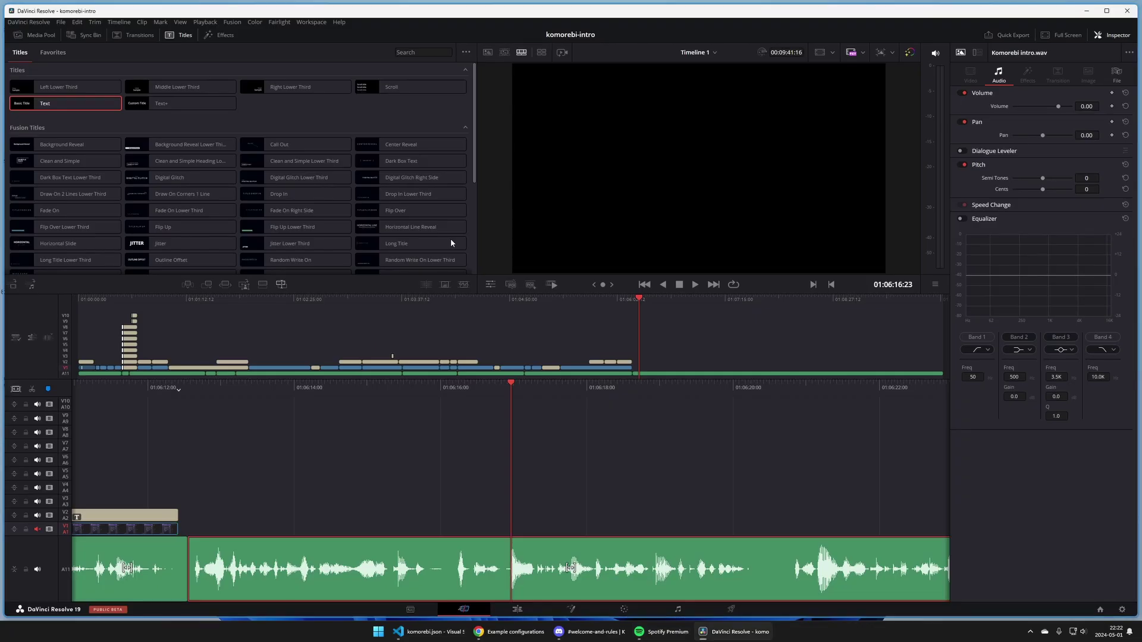
key(alt+1)
key(alt+2)
key(alt+3)
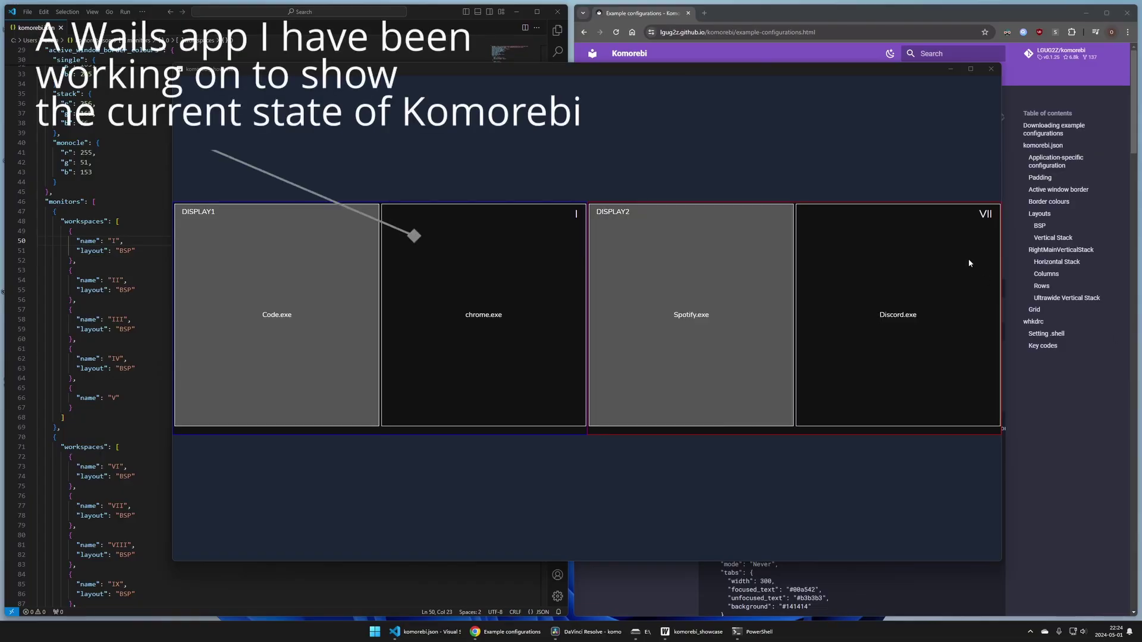
- Move focus to the first display holding the code editor and browser
key(alt+1)
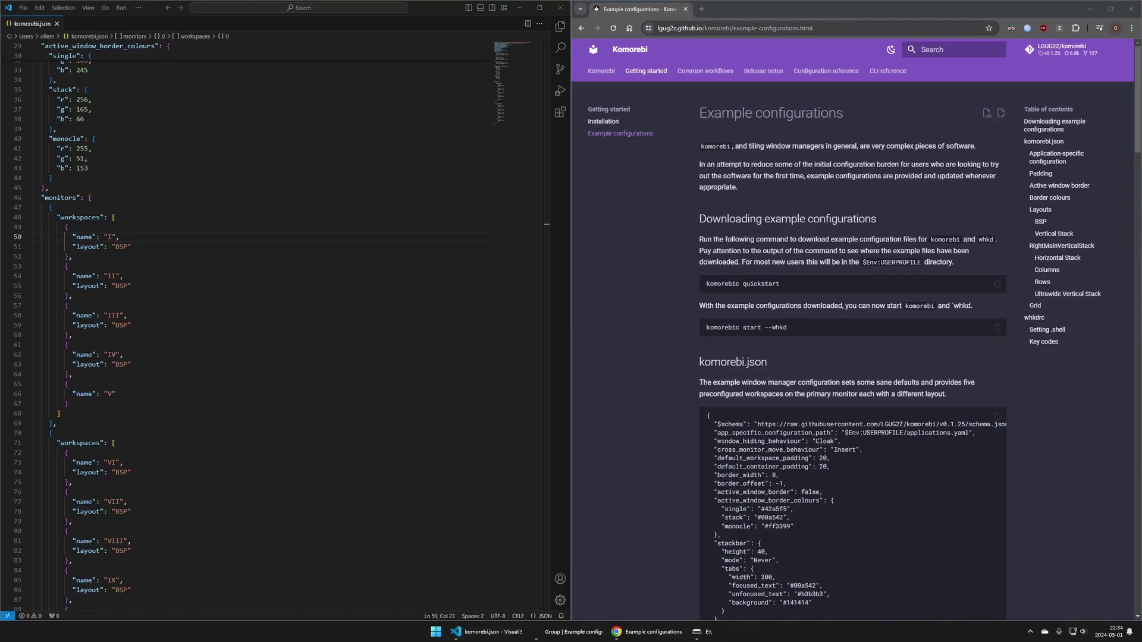
- Create a second virtual desktop and flip between Desktop 1 and Desktop 2
key(ctrl+super+d)
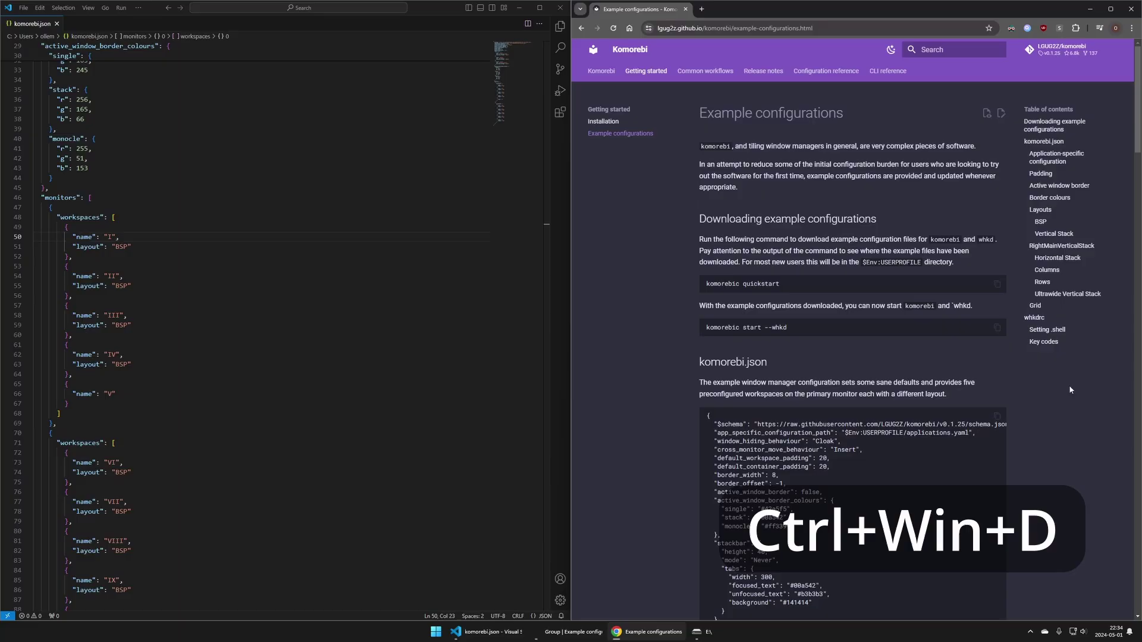
key(ctrl+super+Right)
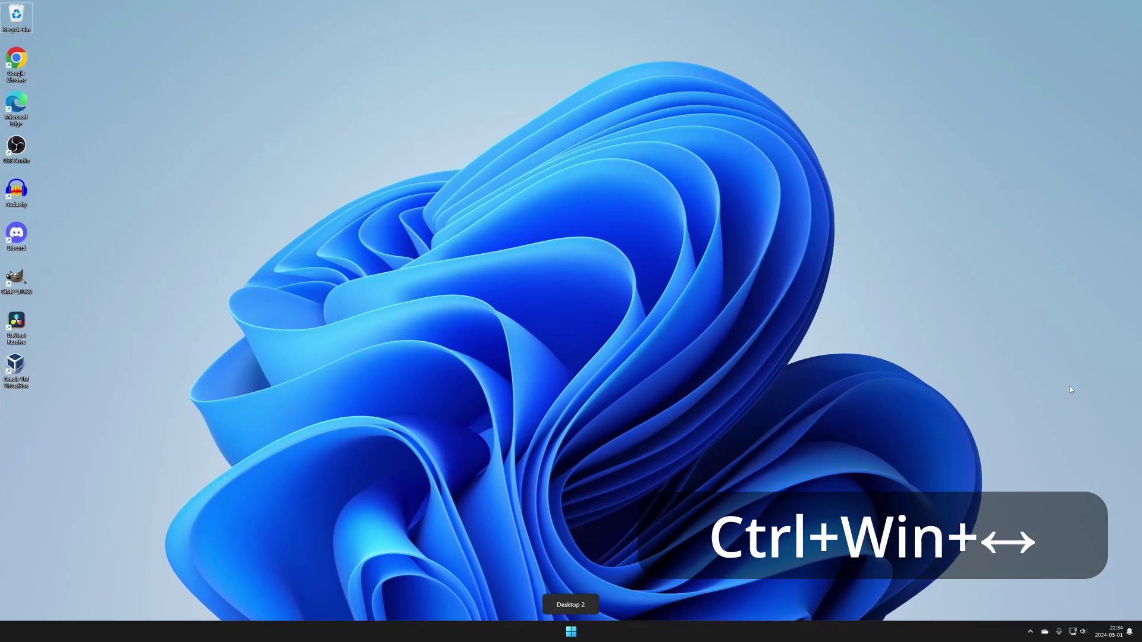
key(ctrl+super+Left)
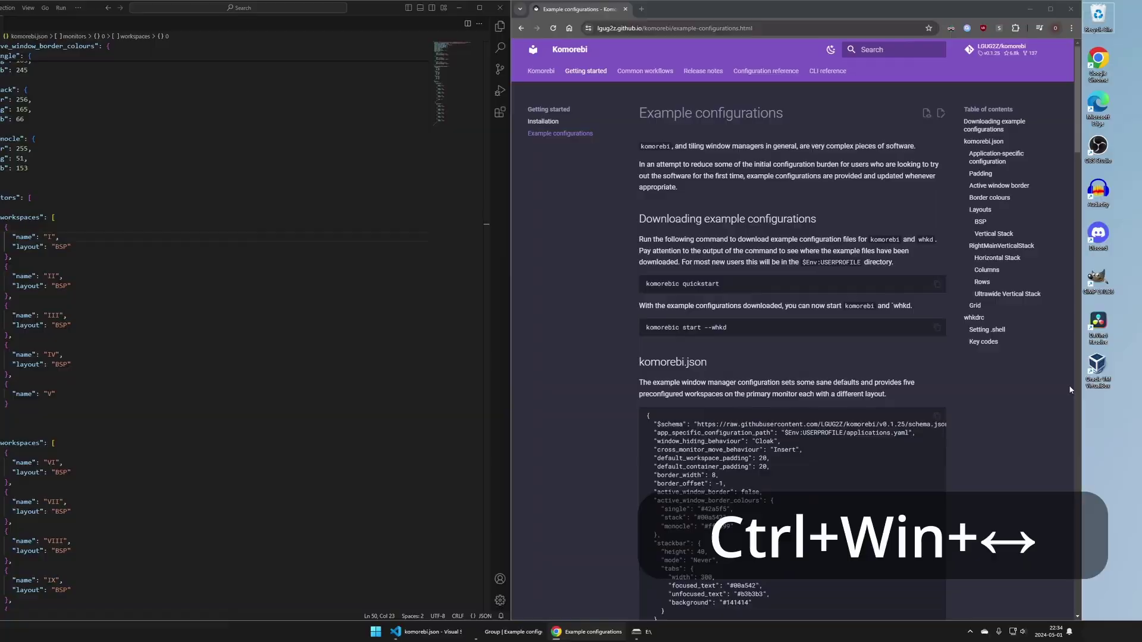
key(ctrl+super+Right)
- Open Terminal on Desktop 2 from Start search, then return to Desktop 1
key(super)
text(terminal)
key(Return)
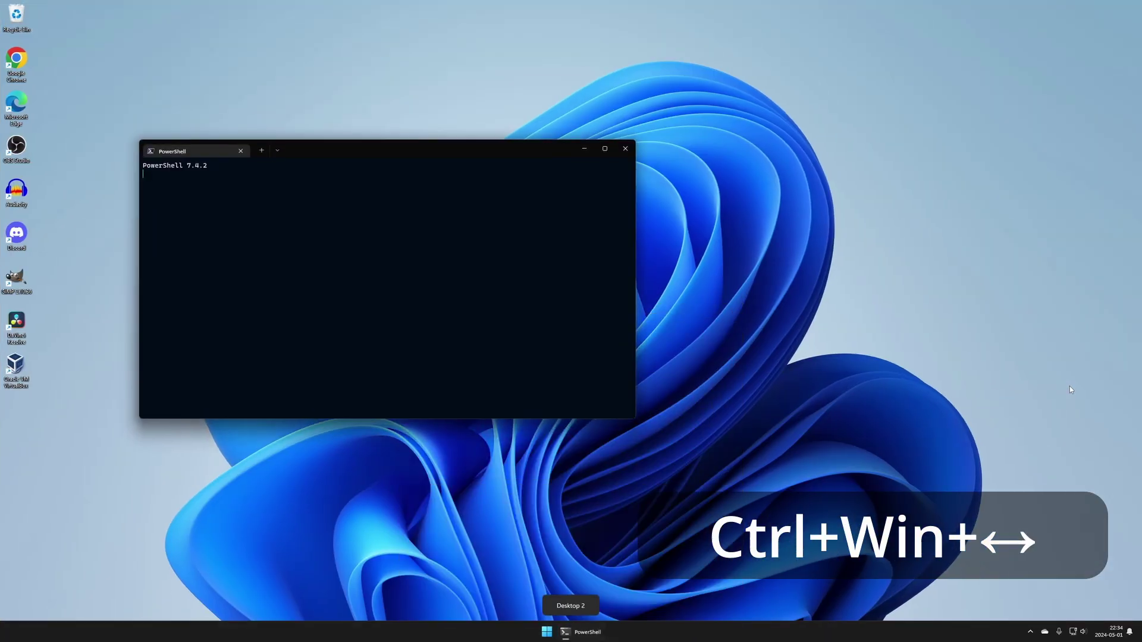
key(ctrl+super+Left)
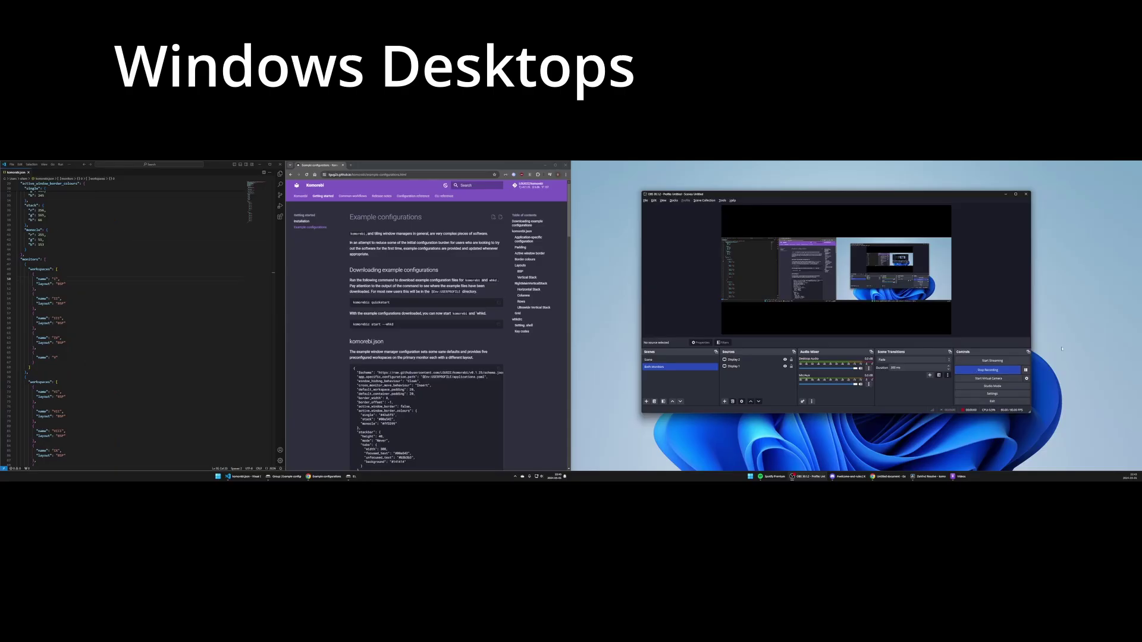
- Focus the browser window on the left monitor's workspace
click(456, 259)
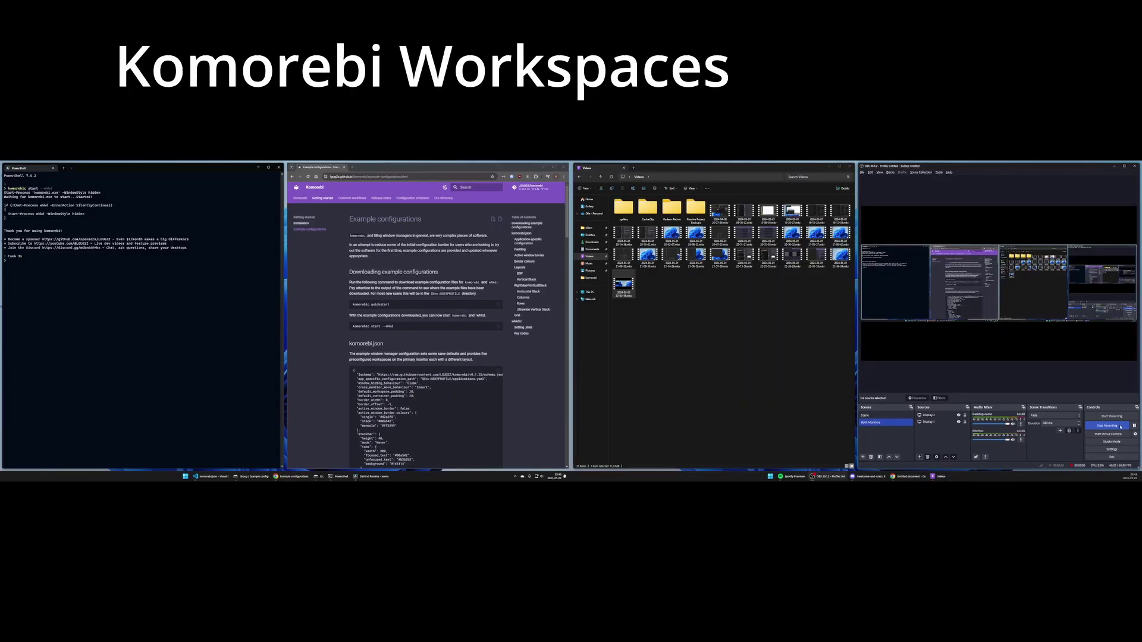
- Toggle the left monitor between workspaces 1 and 2, ending on Explorer with VS Code
key(alt+2)
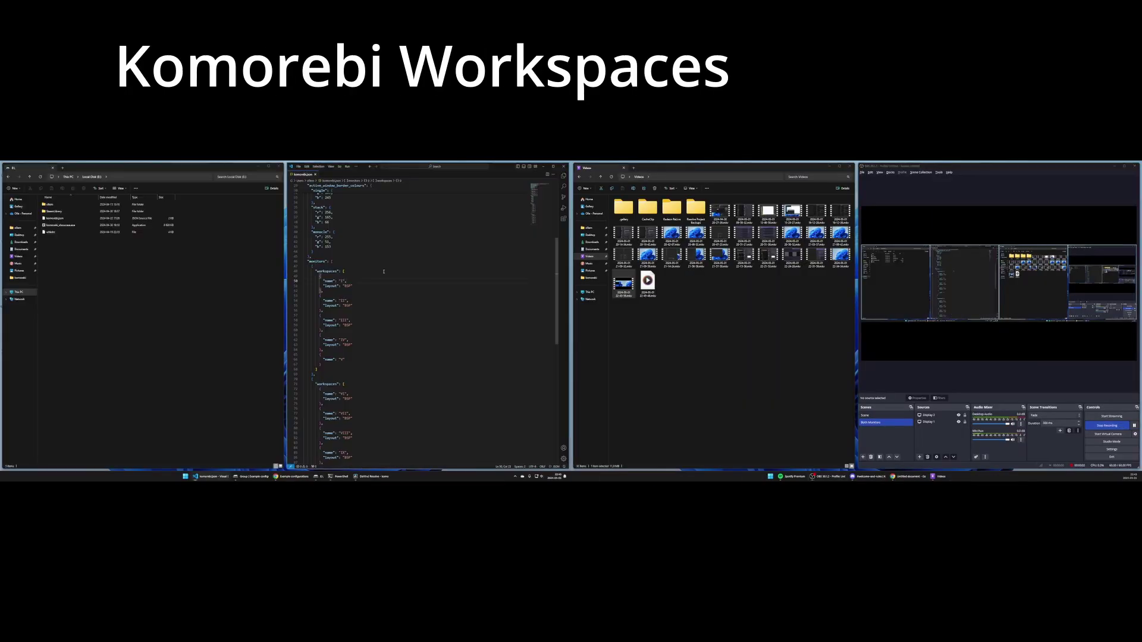
key(alt+1)
key(alt+2)
key(alt+1)
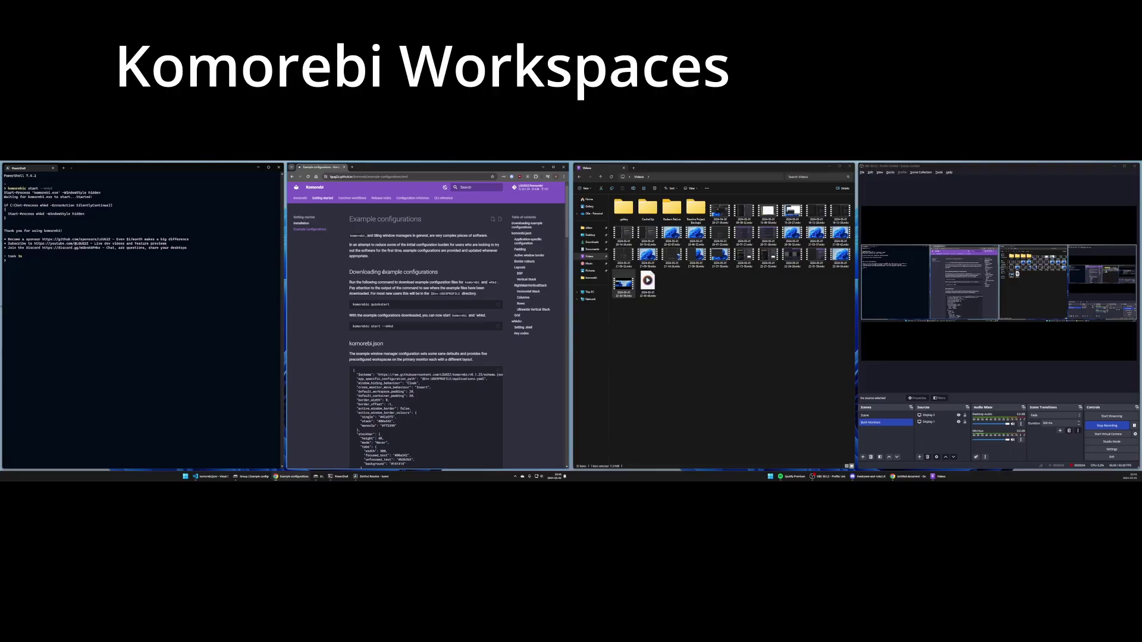
key(alt+2)
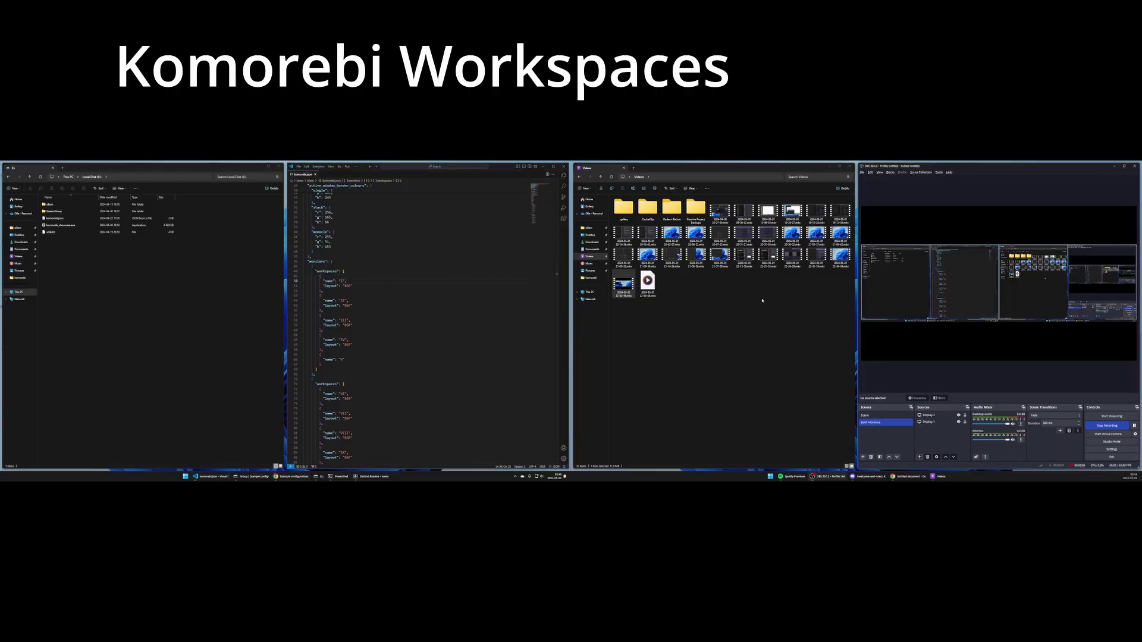